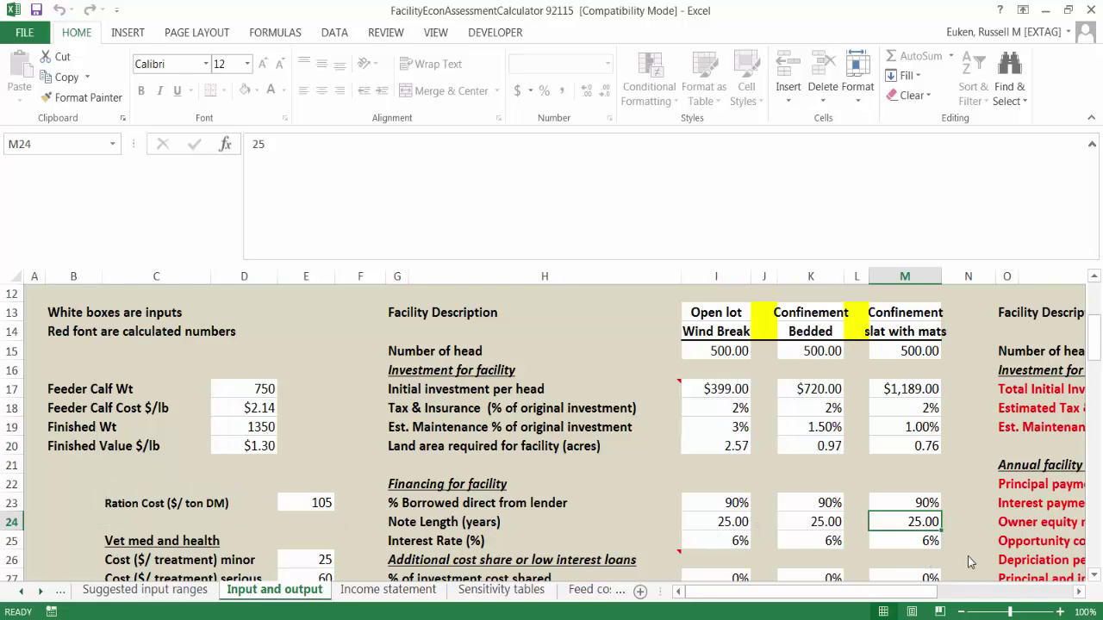
Step: Review the general inputs for vet med and health, nutrient values, bedding cost and hourly labor charge
scroll(971, 561, down, 2)
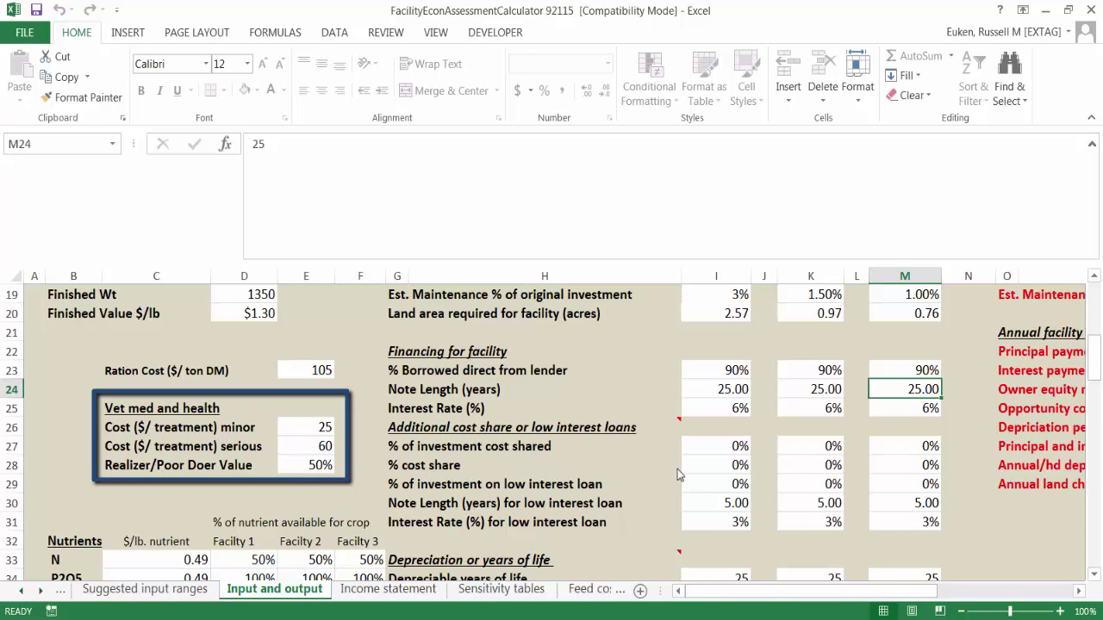
click(1093, 575)
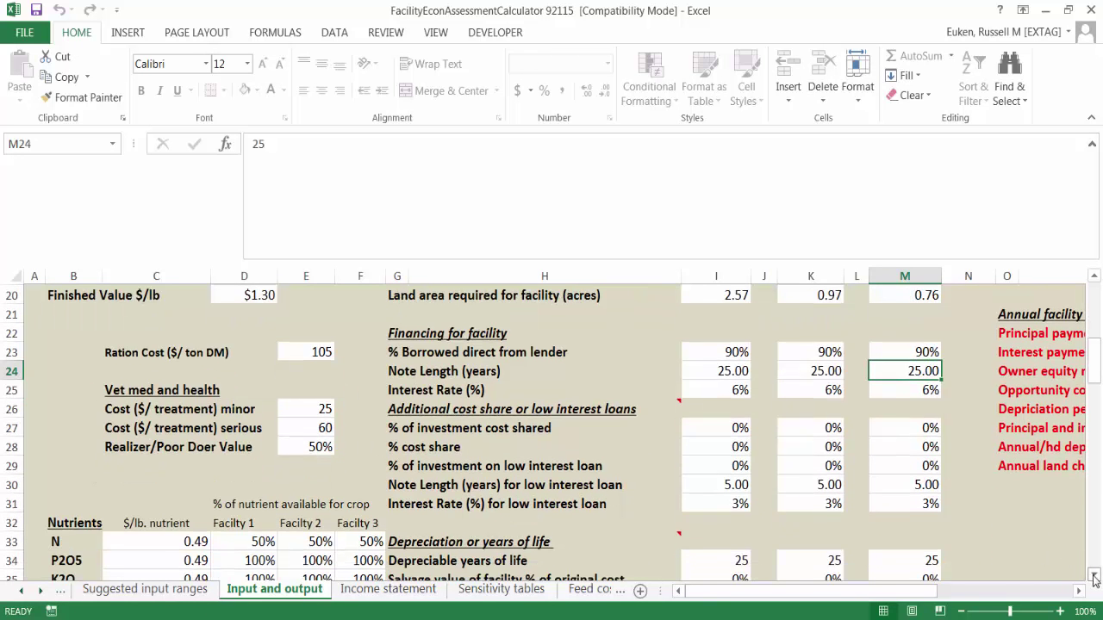
click(1093, 575)
click(1094, 574)
click(1093, 575)
click(1093, 575)
click(1094, 574)
click(1094, 574)
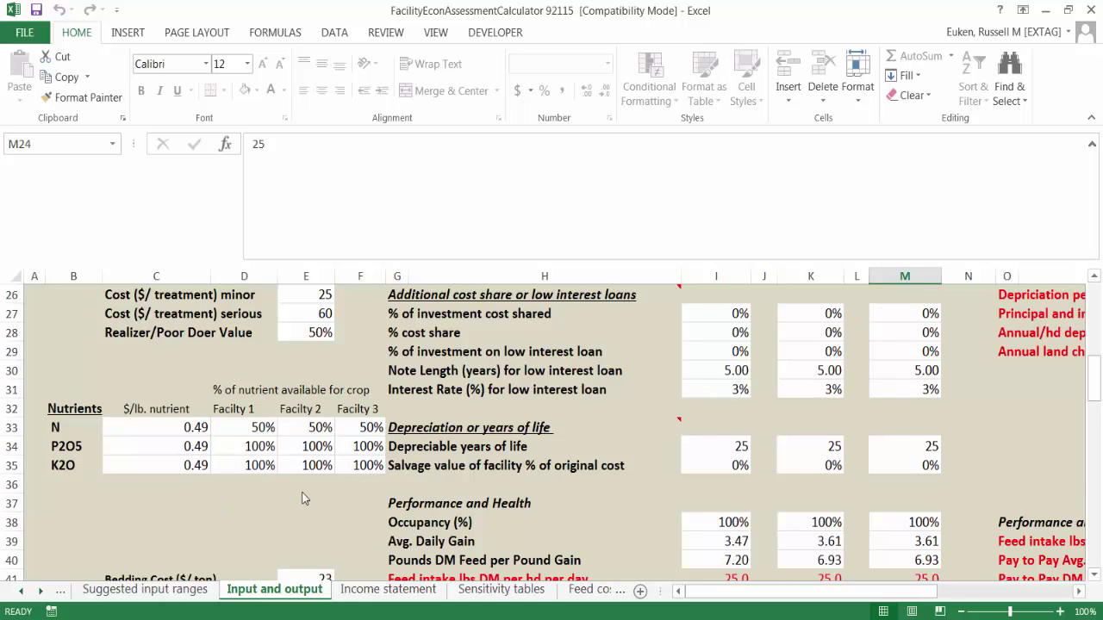
click(1094, 577)
click(1094, 576)
click(1094, 576)
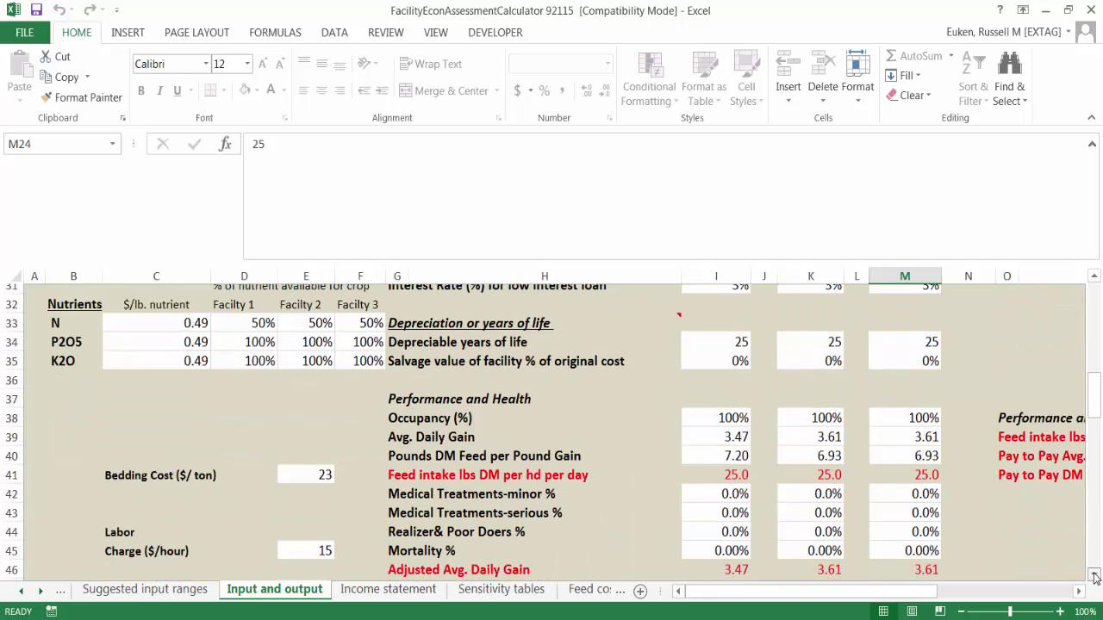
click(1094, 576)
click(1094, 576)
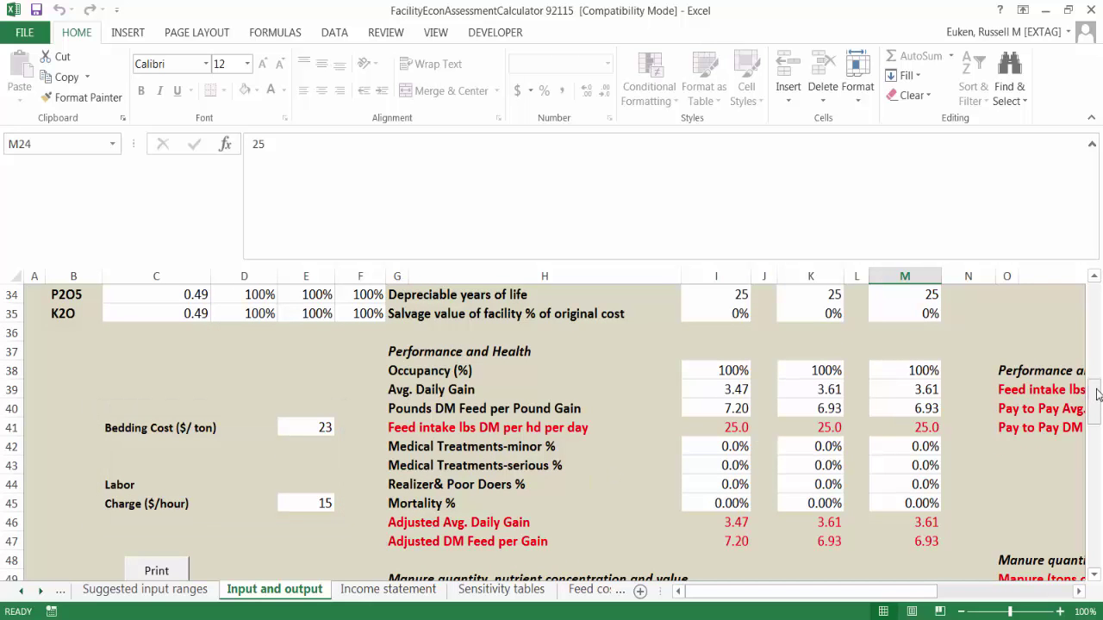
Step: Review the facility type inputs from initial investment, financing and cost share through depreciation to performance and health
drag(1096, 398, 1096, 328)
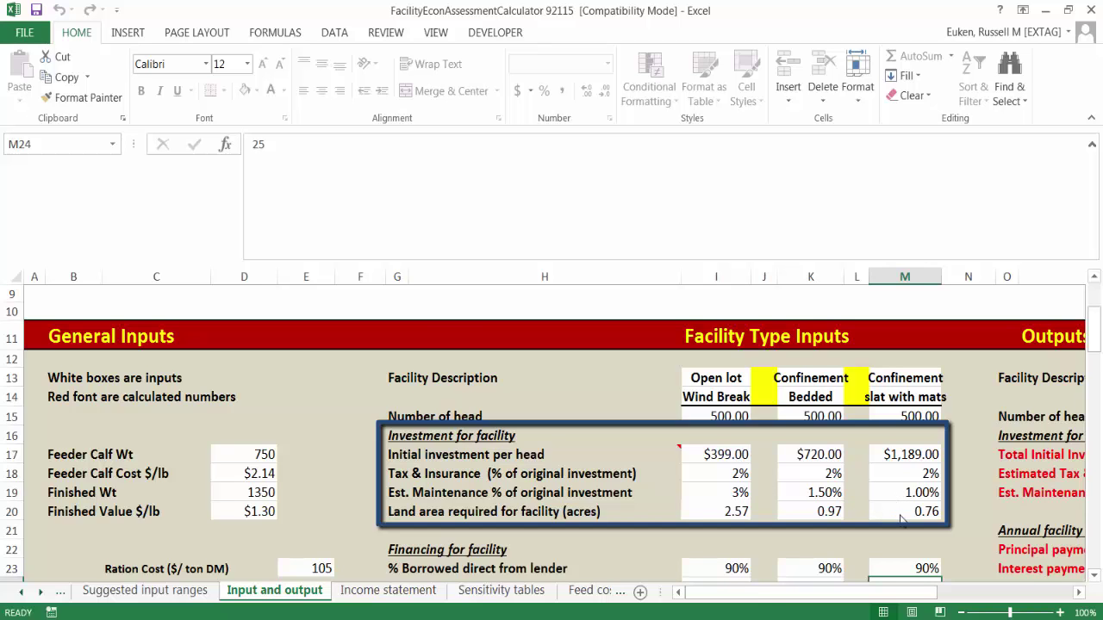
click(1094, 575)
click(1094, 574)
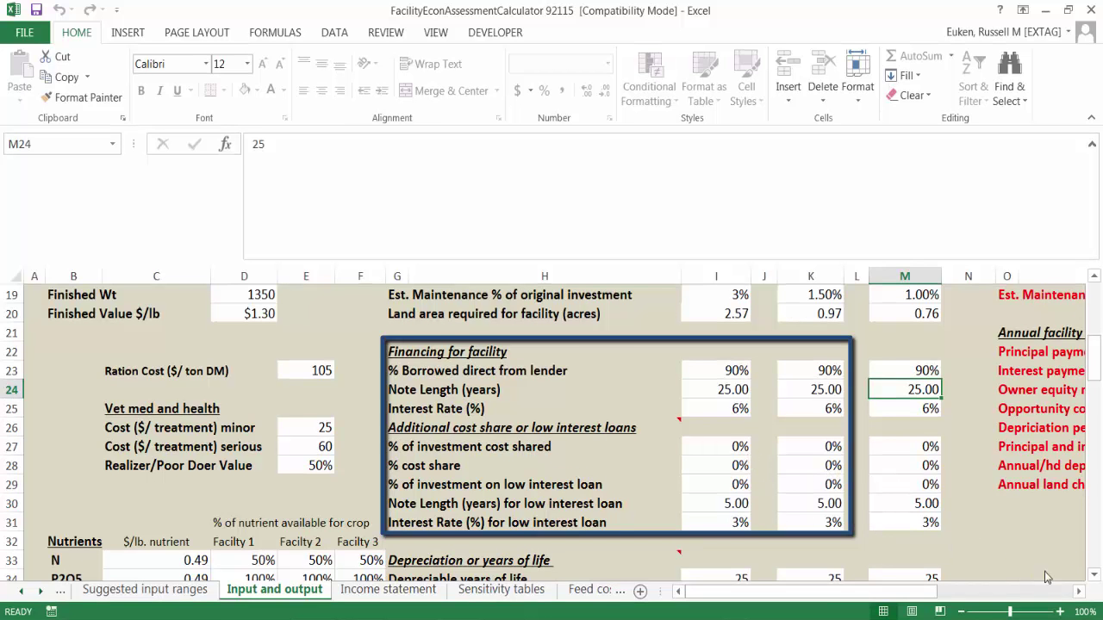
click(1094, 575)
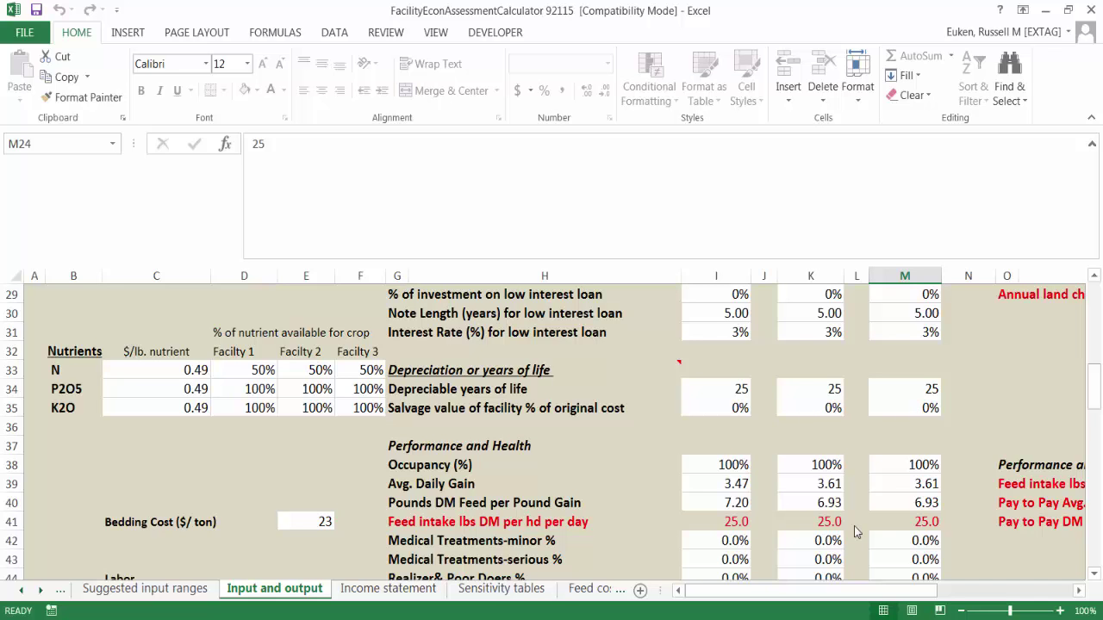
click(1094, 576)
click(1094, 575)
click(1094, 575)
click(1094, 575)
click(1094, 575)
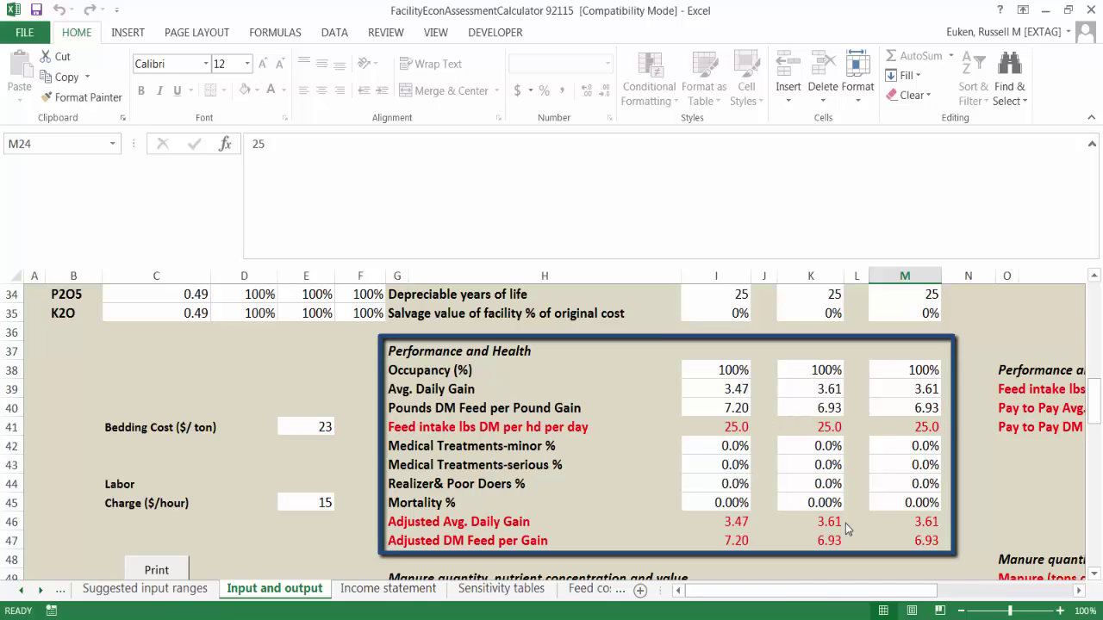
Step: Examine the manure quantity, nutrient concentration and value inputs for the three facility types
click(1094, 575)
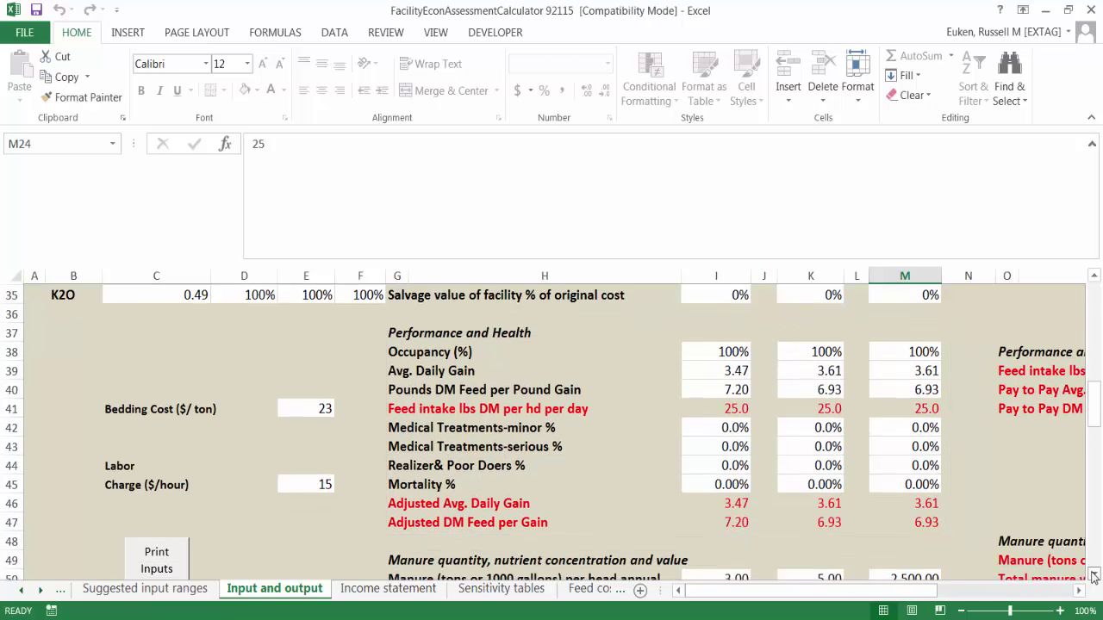
click(1094, 576)
click(1094, 575)
click(1094, 575)
click(1094, 575)
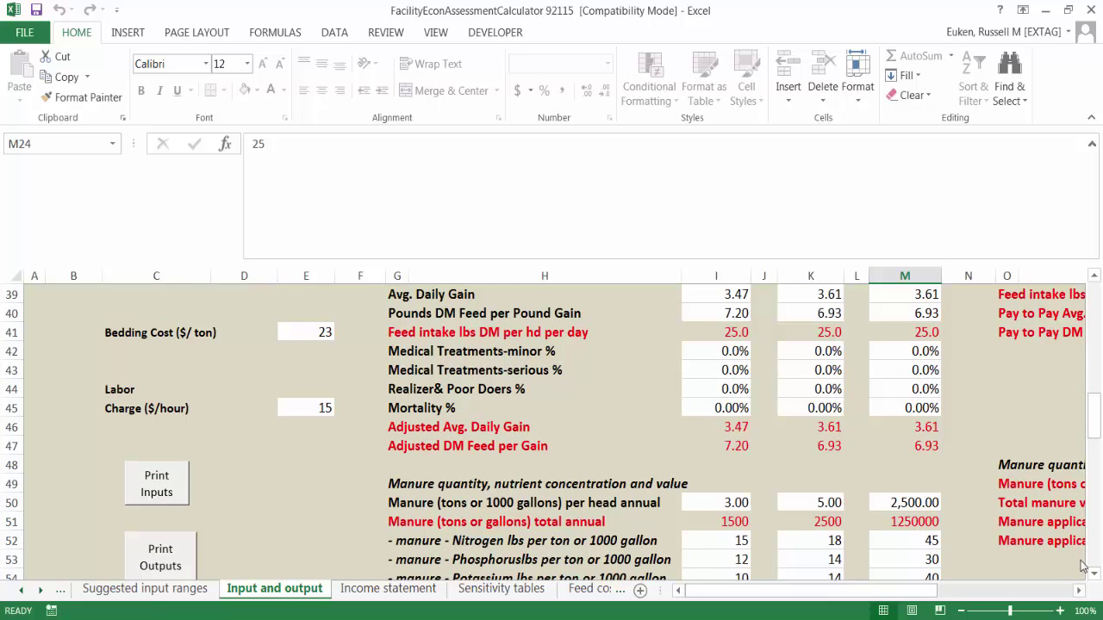
scroll(1082, 568, down, 2)
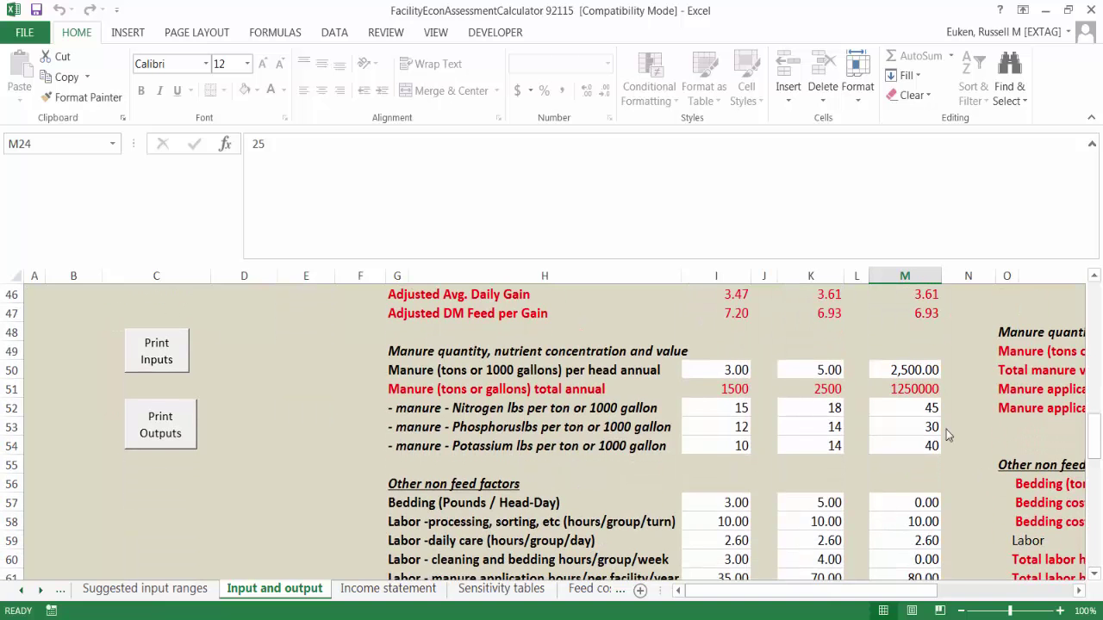
drag(823, 586, 892, 593)
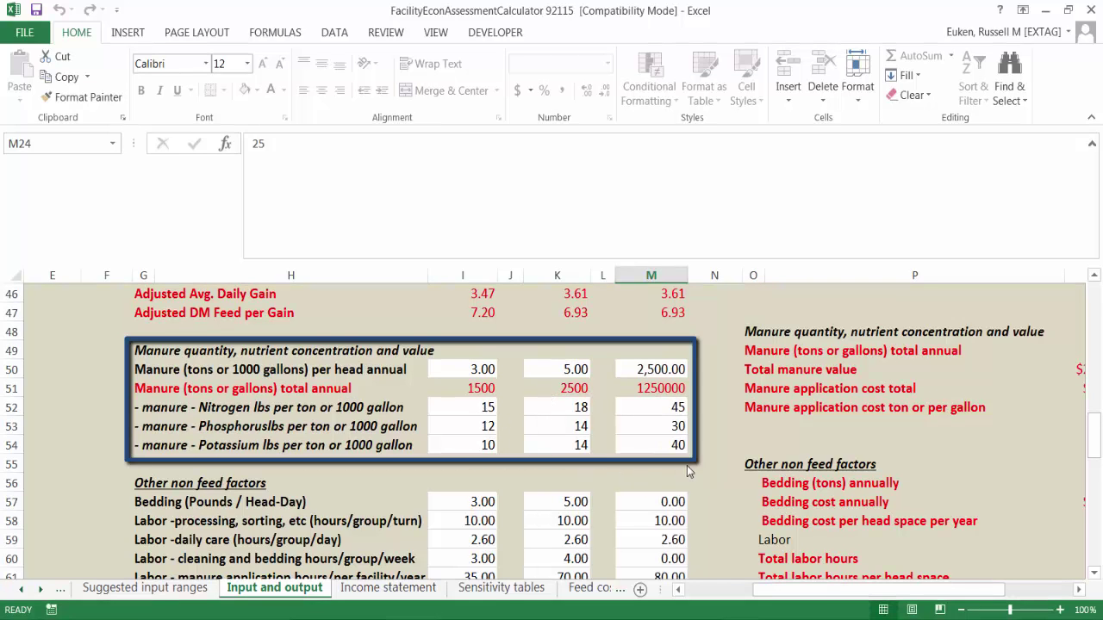
Step: Examine the other non feed factors for each facility type, including bedding, labor hours, equipment, vet/med, miscellaneous charges and land rental
click(1096, 574)
click(1095, 575)
click(1095, 574)
click(1096, 574)
click(1096, 574)
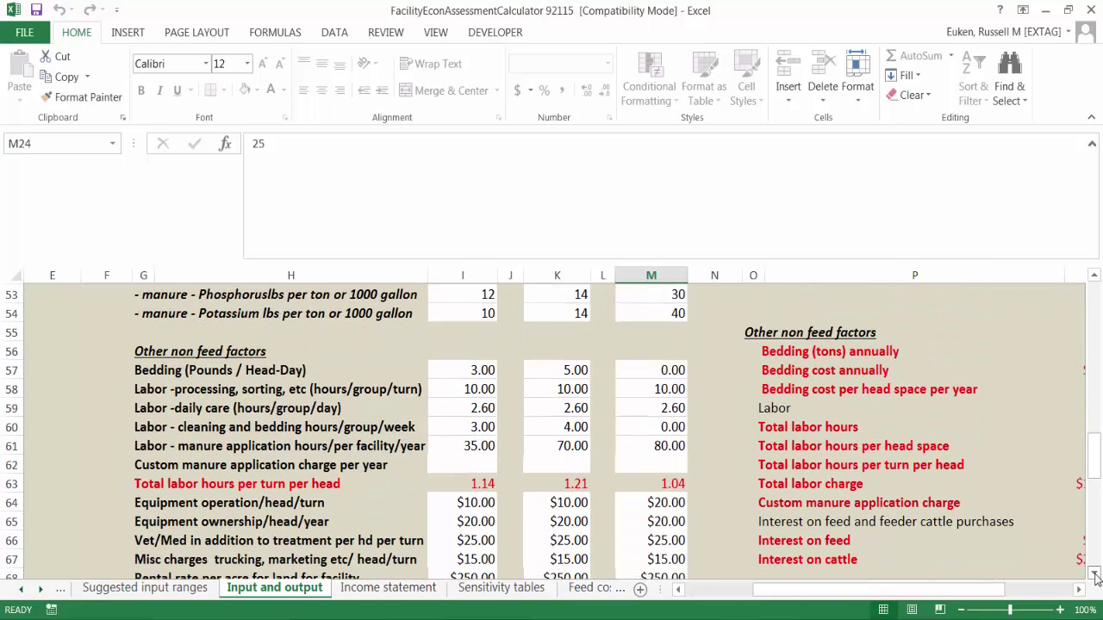
click(1096, 575)
click(1096, 574)
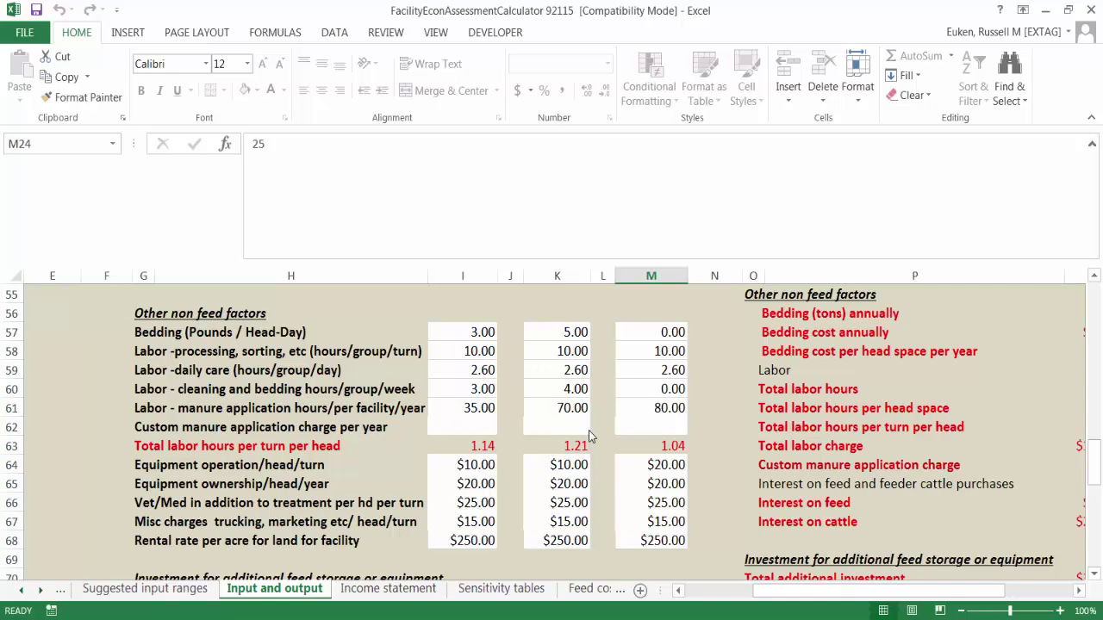
click(1095, 575)
click(1095, 575)
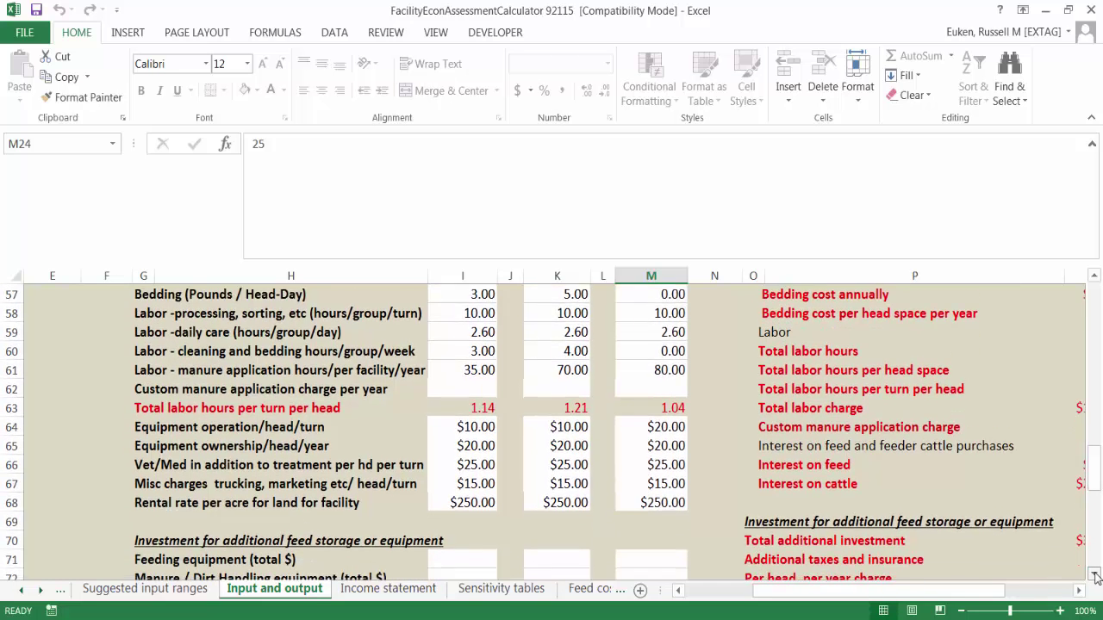
click(1095, 574)
click(1095, 574)
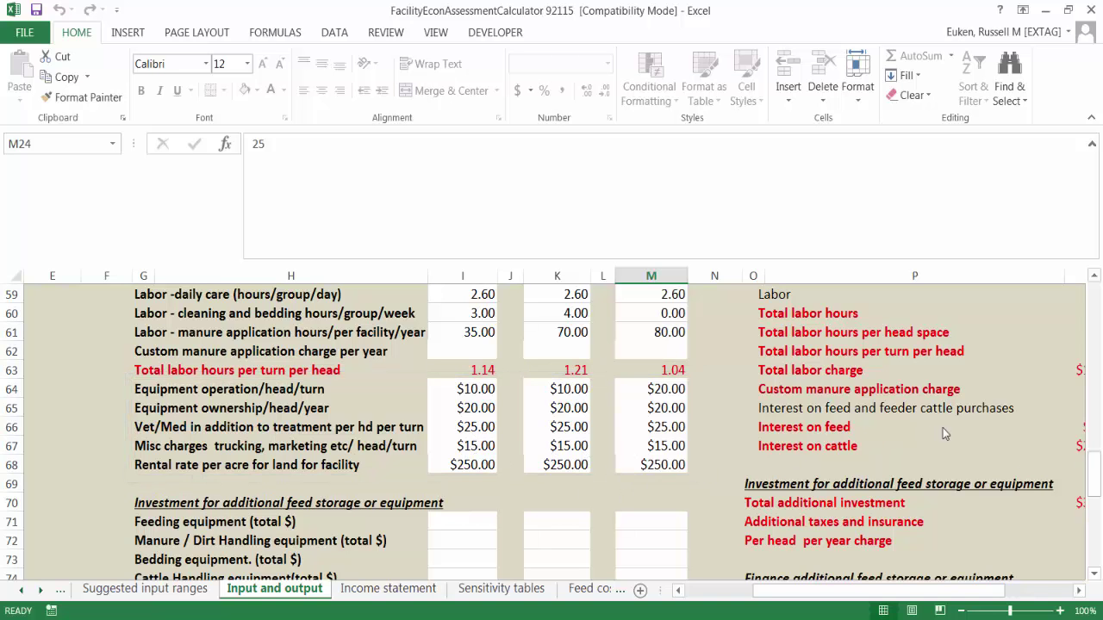
Step: Review the inputs for additional feed storage or equipment and its financing, plus days on feed, turns and custom feeding charges
click(1094, 574)
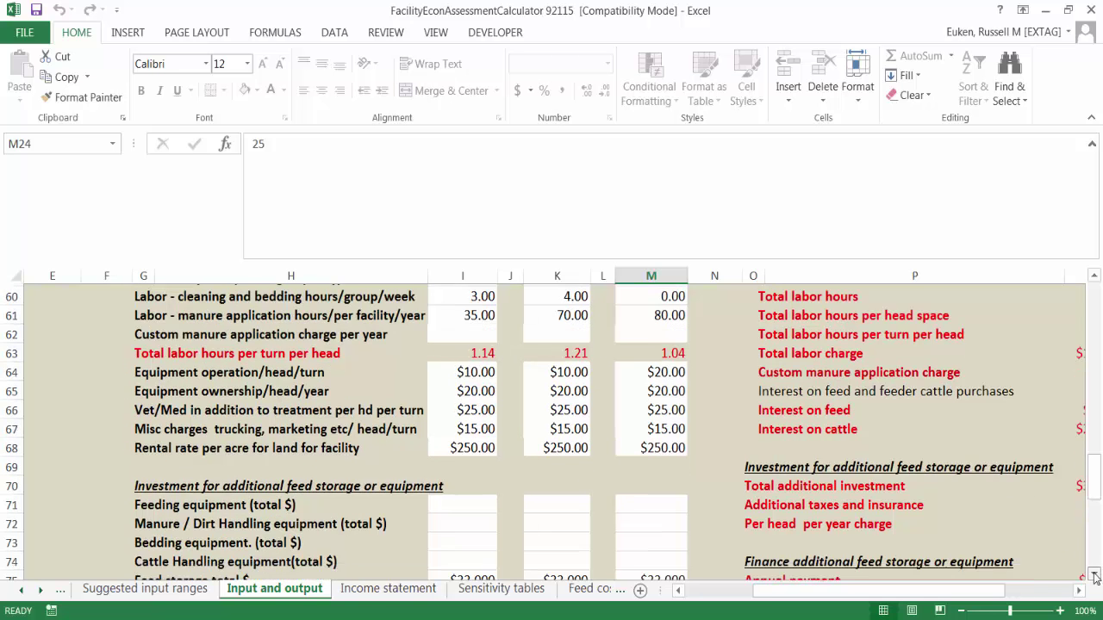
click(1094, 576)
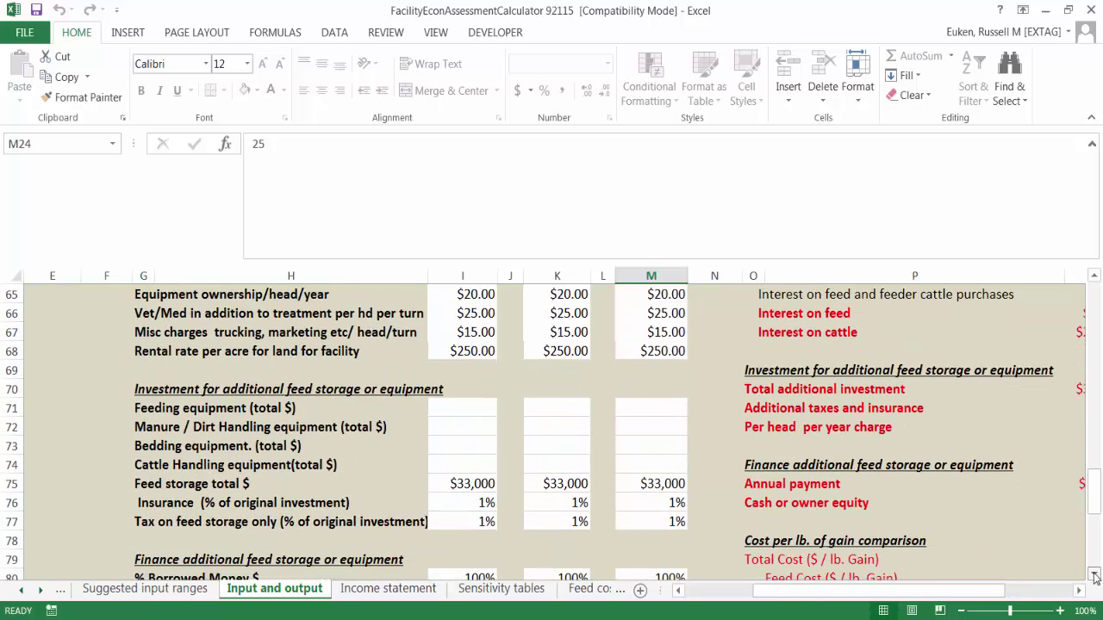
click(1094, 575)
click(1094, 576)
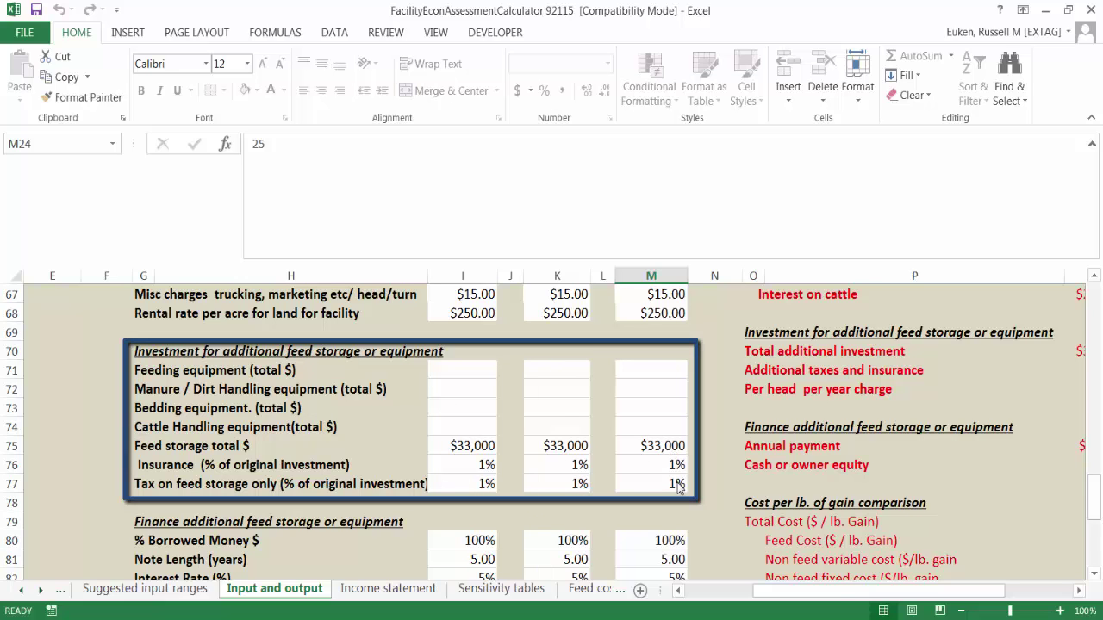
click(1094, 574)
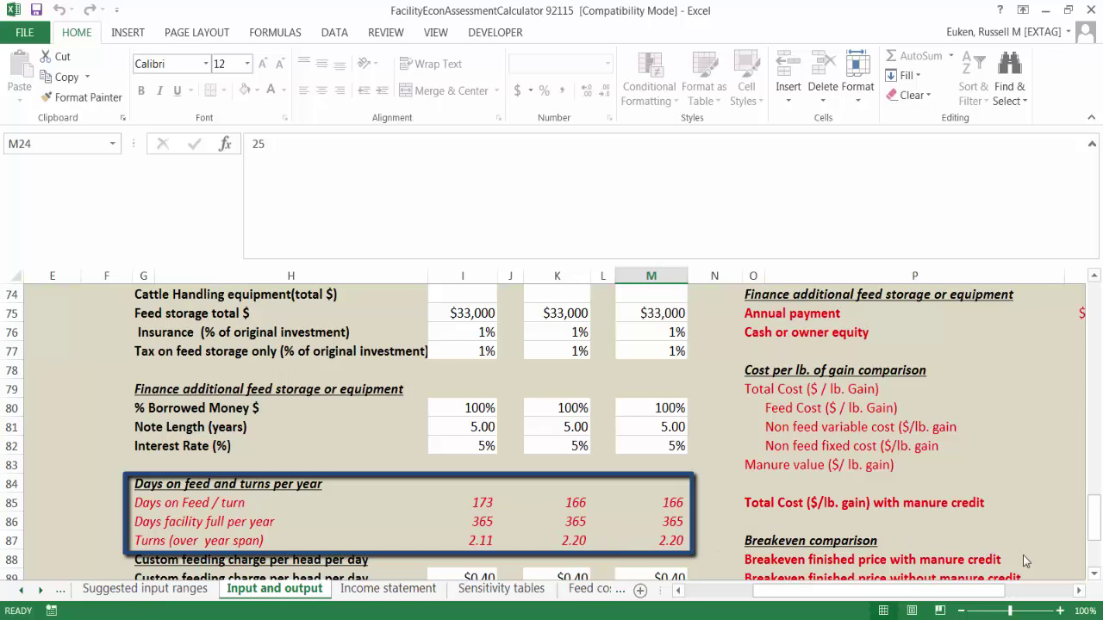
click(1094, 577)
click(1094, 577)
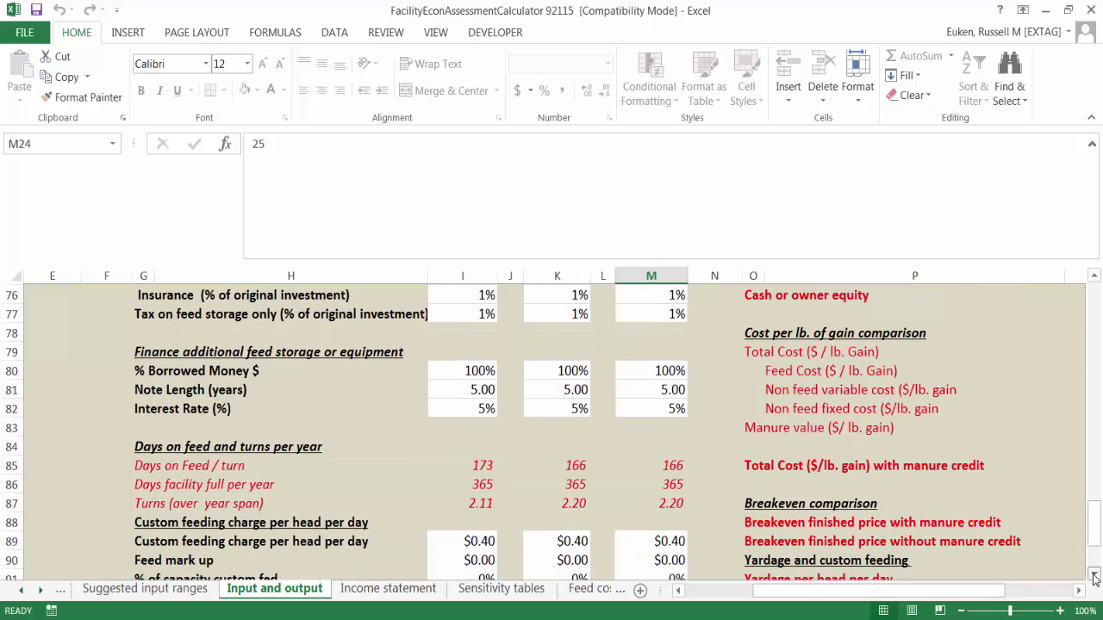
click(1094, 578)
click(1094, 578)
click(1094, 577)
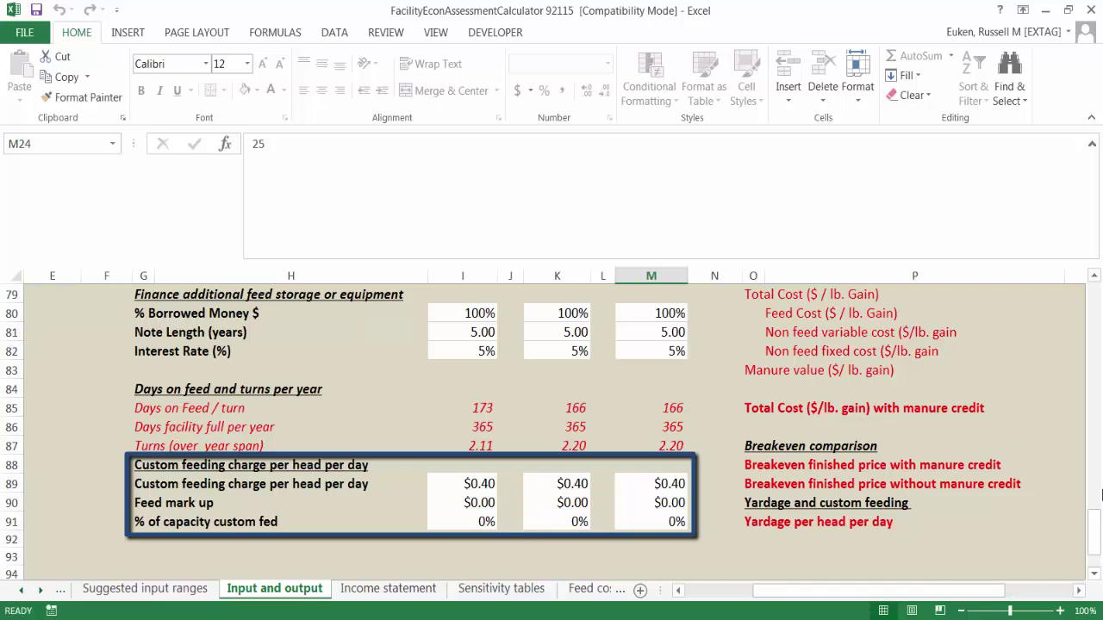
Step: Examine the outputs for facility investment, annual facility charges, and performance and health across the three facility types
drag(1092, 532, 1091, 336)
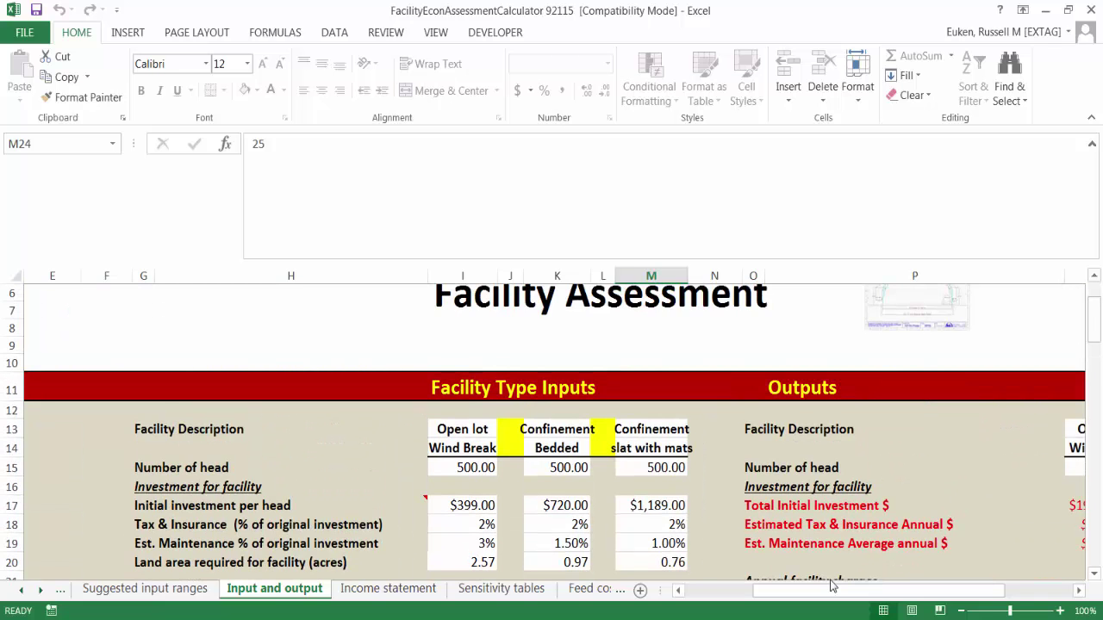
drag(832, 586, 954, 591)
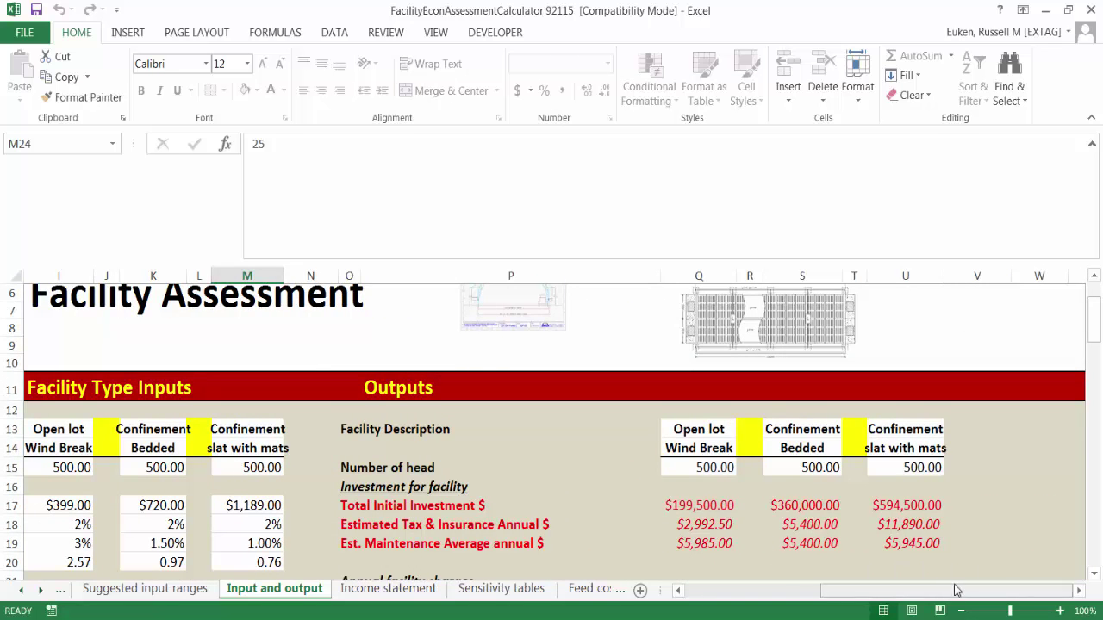
scroll(990, 510, down, 3)
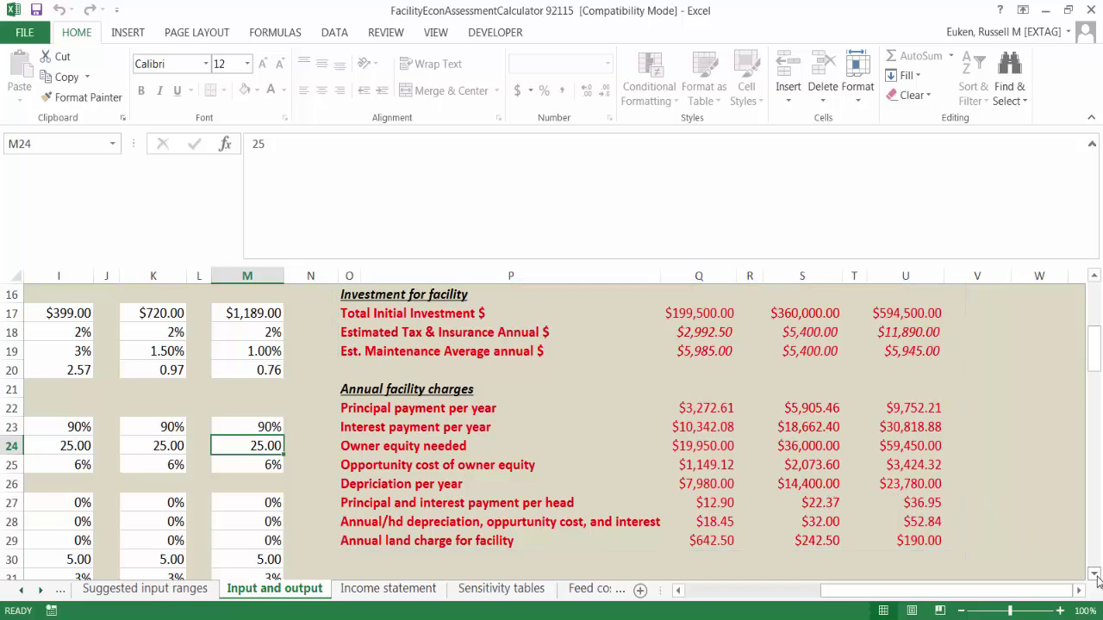
scroll(1093, 573, down, 5)
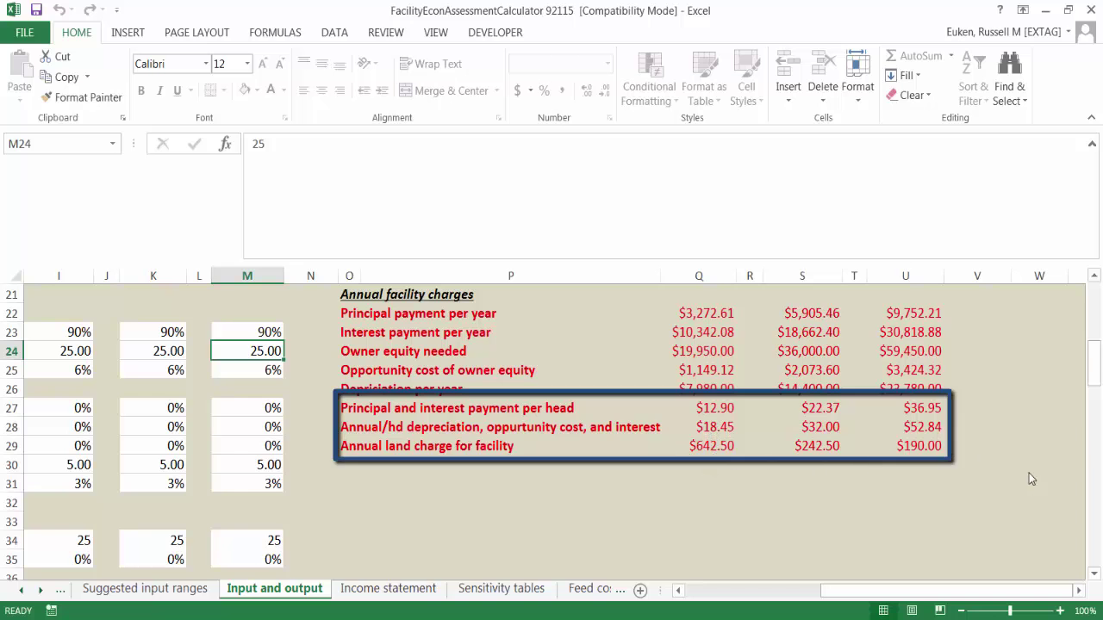
scroll(1095, 573, down, 4)
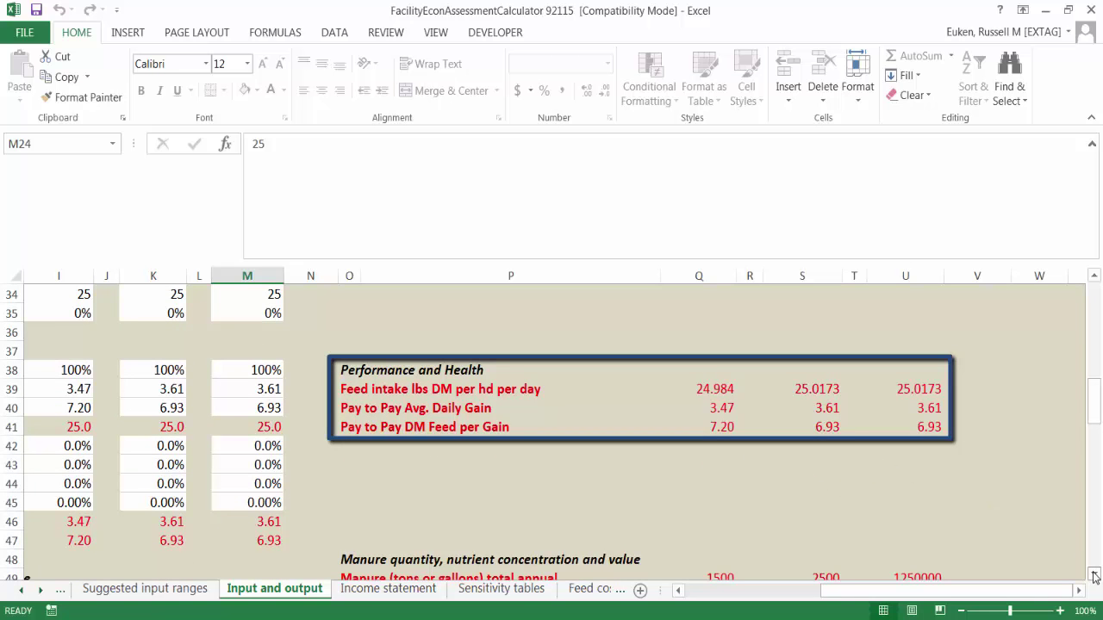
Step: Examine the outputs for manure value, bedding, labor, and interest on feed and feeder cattle purchases
scroll(1094, 575, down, 3)
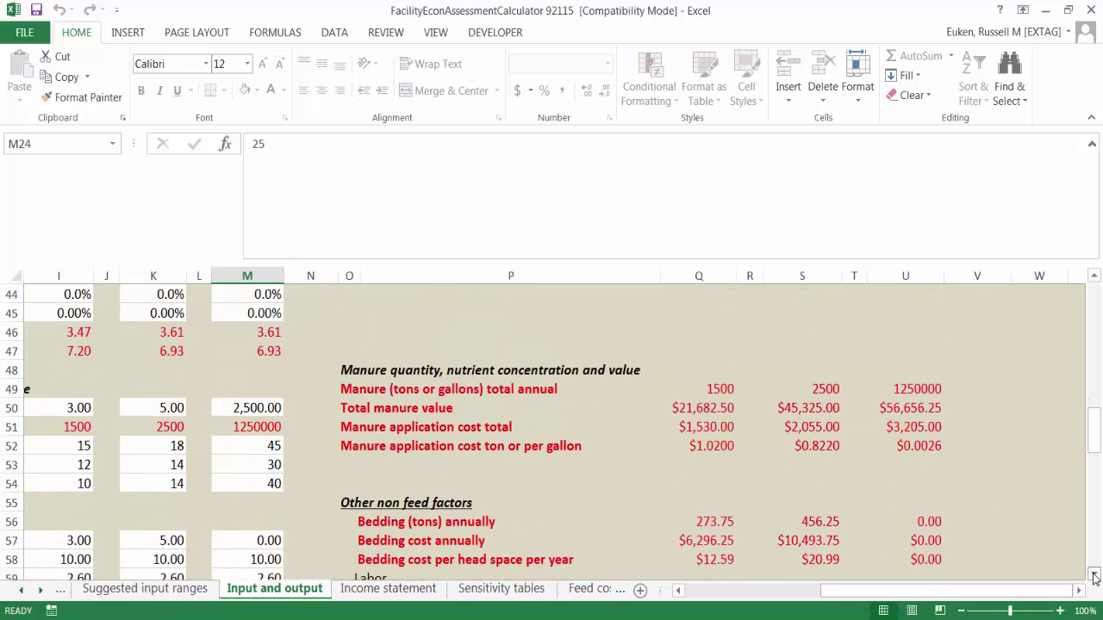
click(1095, 576)
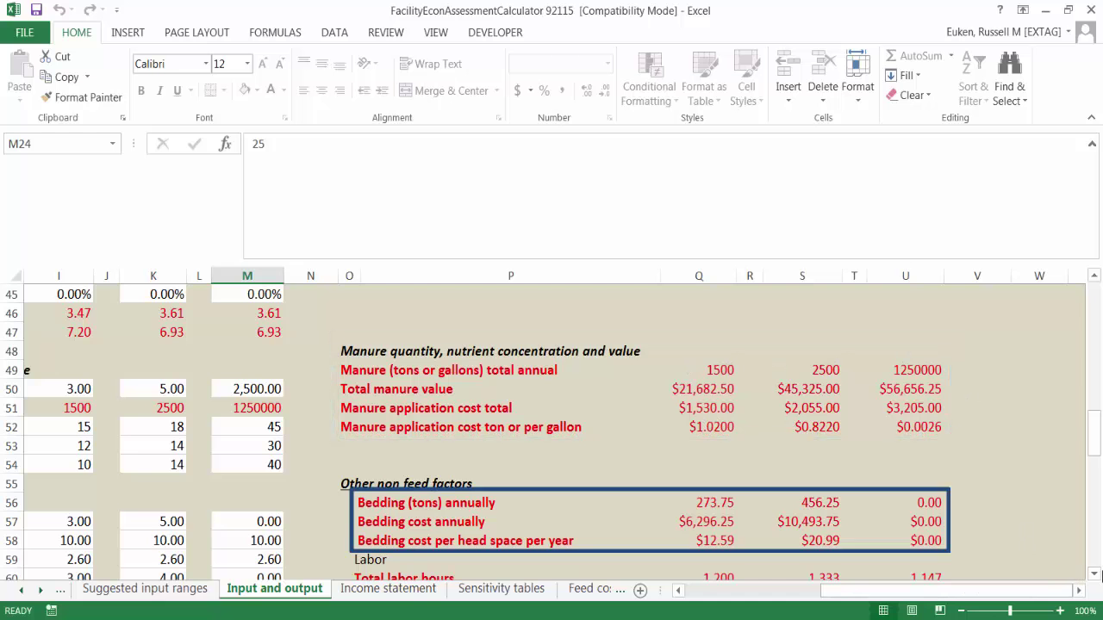
click(1095, 575)
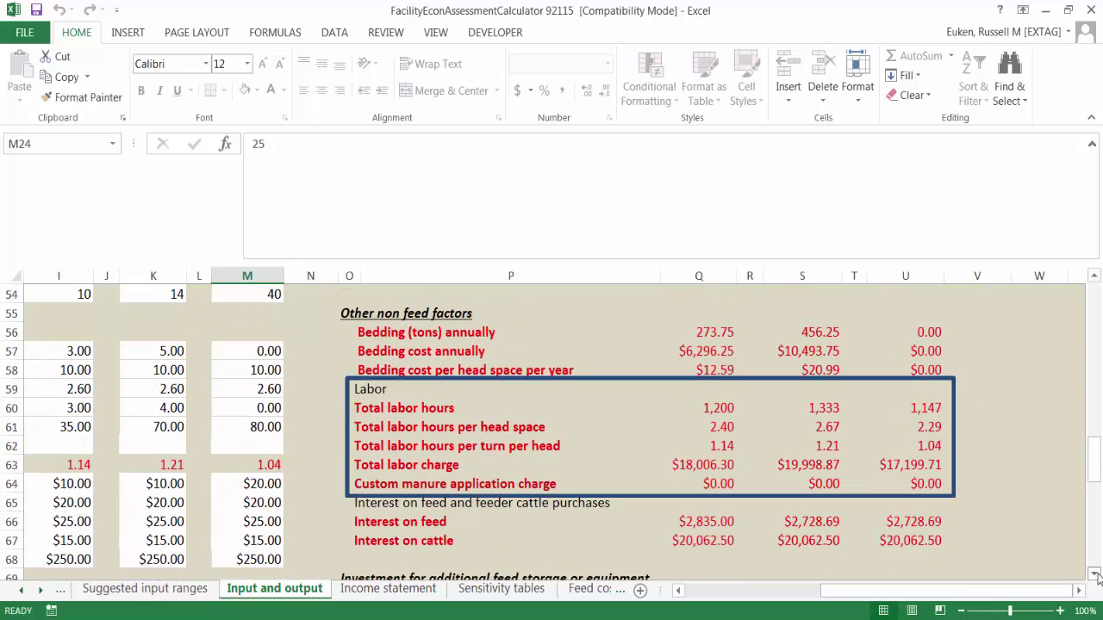
click(1094, 575)
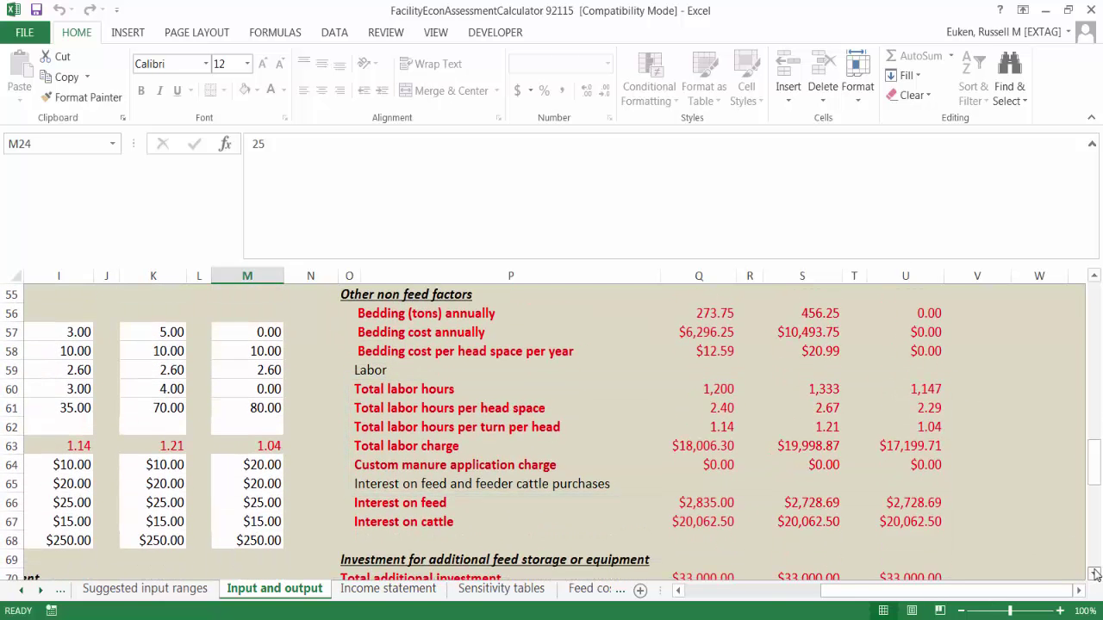
click(1095, 575)
click(1095, 574)
click(1095, 575)
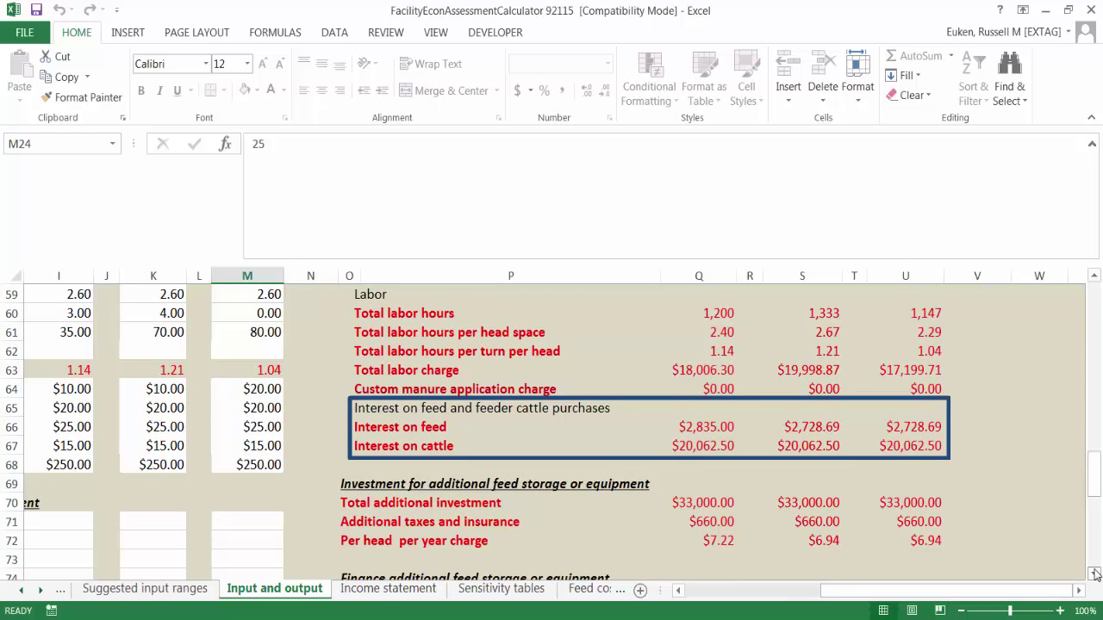
Step: Examine the outputs for additional feed storage or equipment investment, its financing, and the cost per lb. of gain comparison
click(1094, 575)
click(1095, 575)
click(1095, 575)
click(1095, 574)
click(1095, 575)
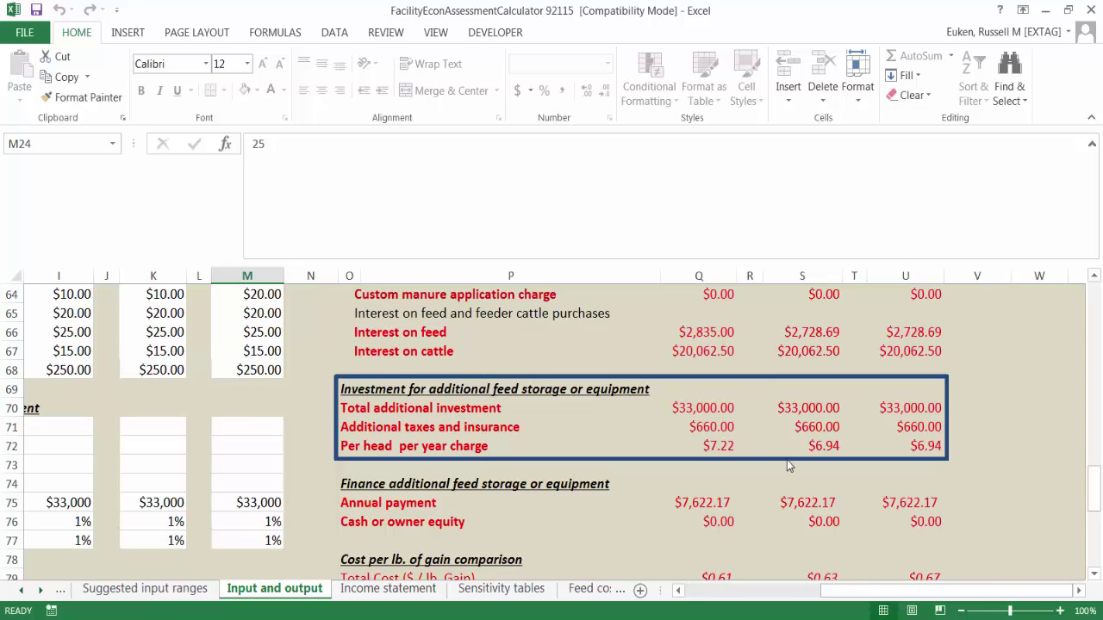
click(1094, 574)
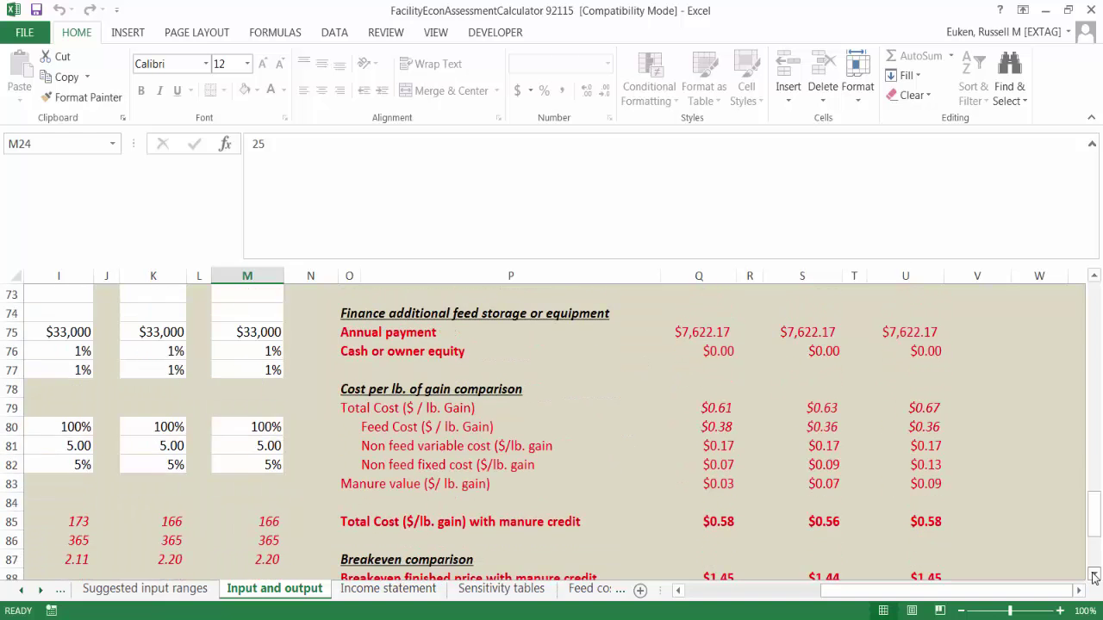
Step: Examine the outputs for total cost per lb. of gain with manure credit, the breakeven comparison, and yardage per head per day
click(1094, 575)
click(1094, 576)
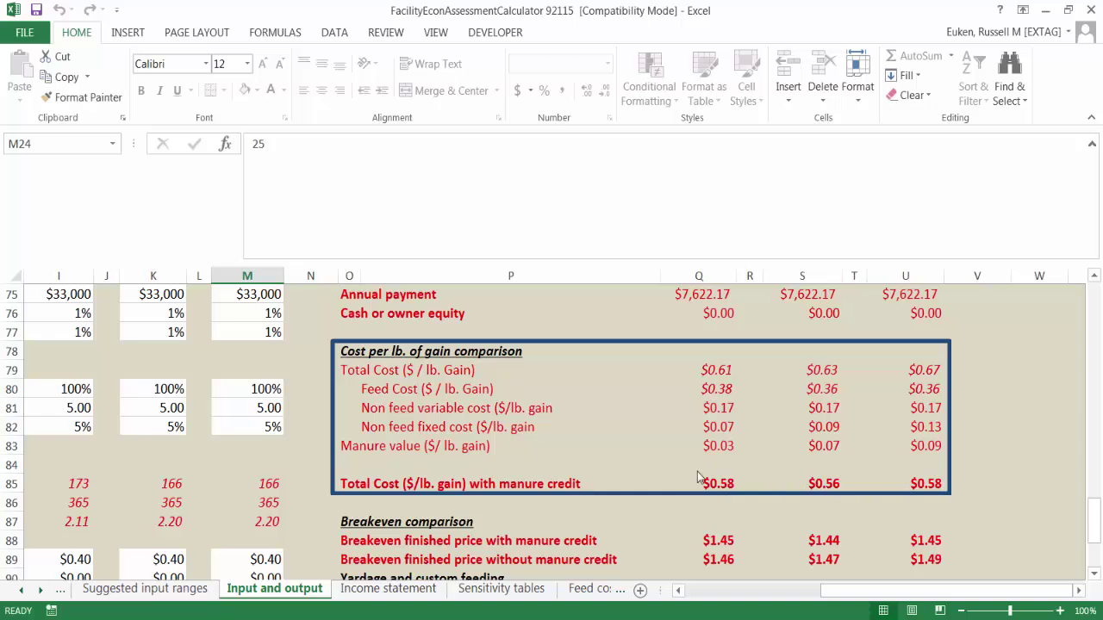
scroll(946, 502, down, 2)
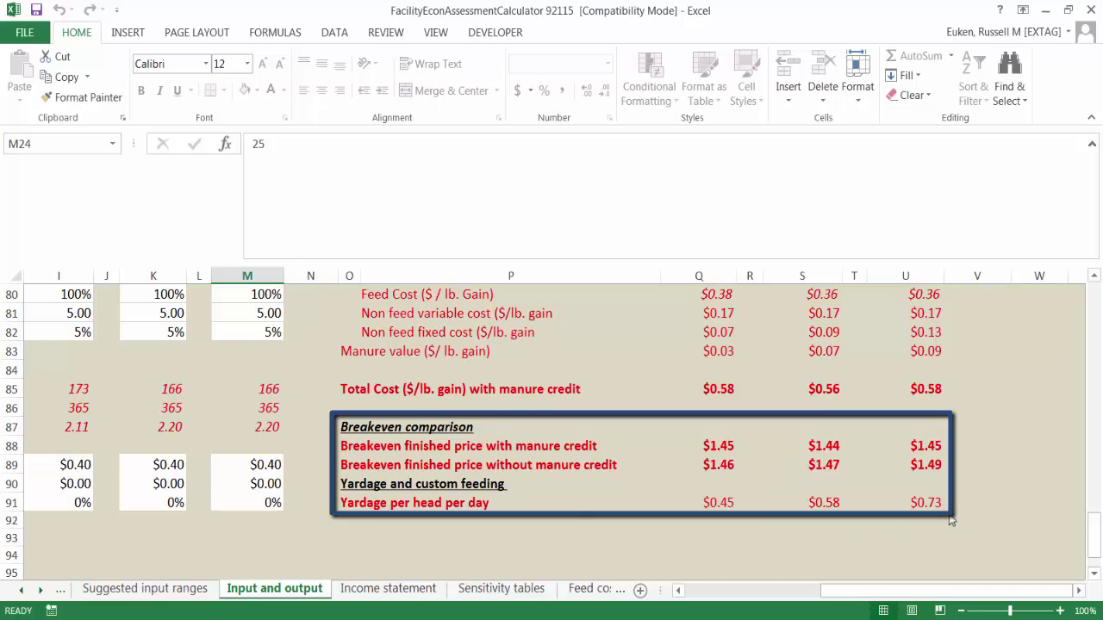
Step: Open the Income statement sheet and go up to the headings of the annual and per head marketed statements
click(407, 593)
key(Up)
key(Up)
key(Up)
key(Up)
key(Up)
key(Up)
key(Up)
key(Up)
key(Up)
key(Up)
key(Up)
key(Up)
key(Up)
key(Up)
key(Up)
key(Up)
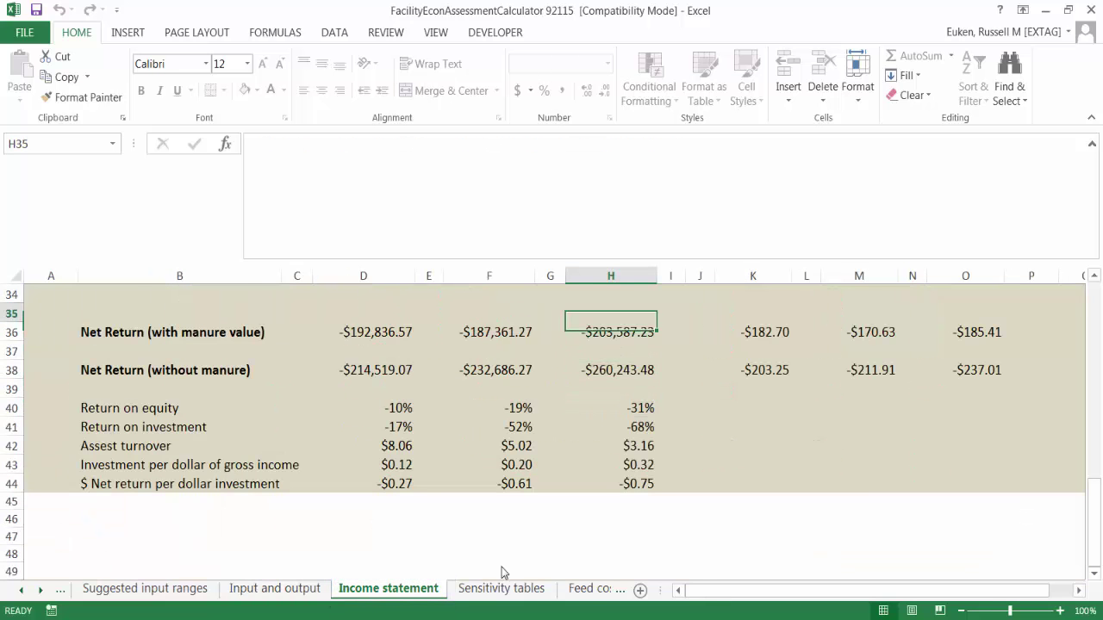
key(Up)
key(Up)
key(Up)
key(Up)
key(Up)
key(Up)
key(Up)
key(Up)
key(Up)
key(Up)
key(Up)
key(Up)
key(Up)
key(Up)
key(Up)
key(Up)
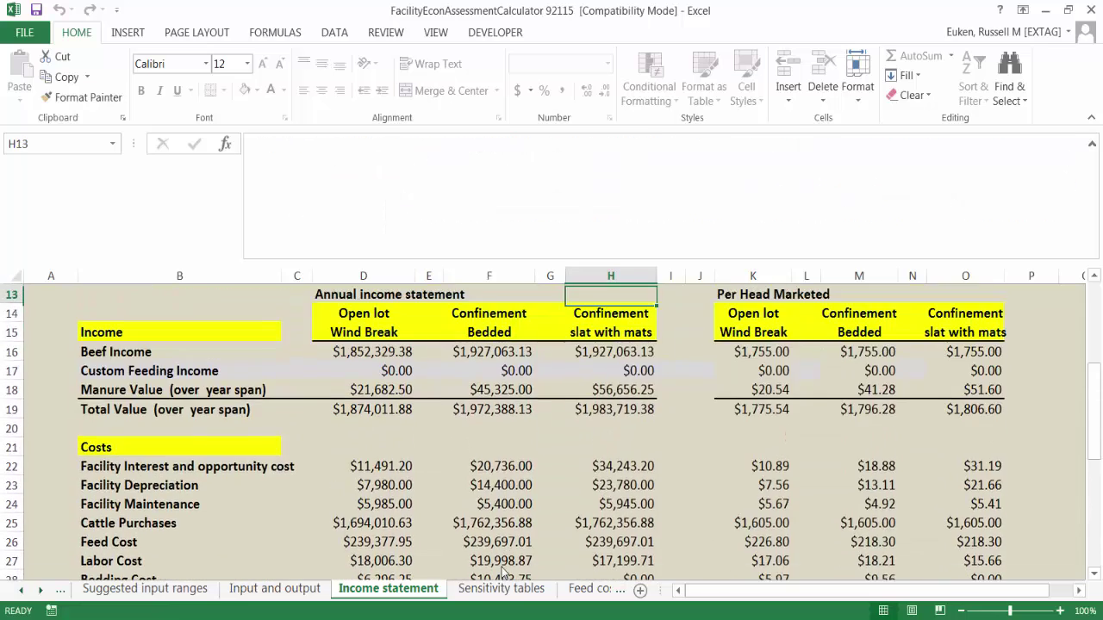
Step: Examine the income lines and the facility, cattle purchase, feed and labor costs in the annual and per head statements
key(Down)
key(Down)
key(Down)
key(Down)
key(Down)
key(Down)
key(Down)
key(Down)
key(Down)
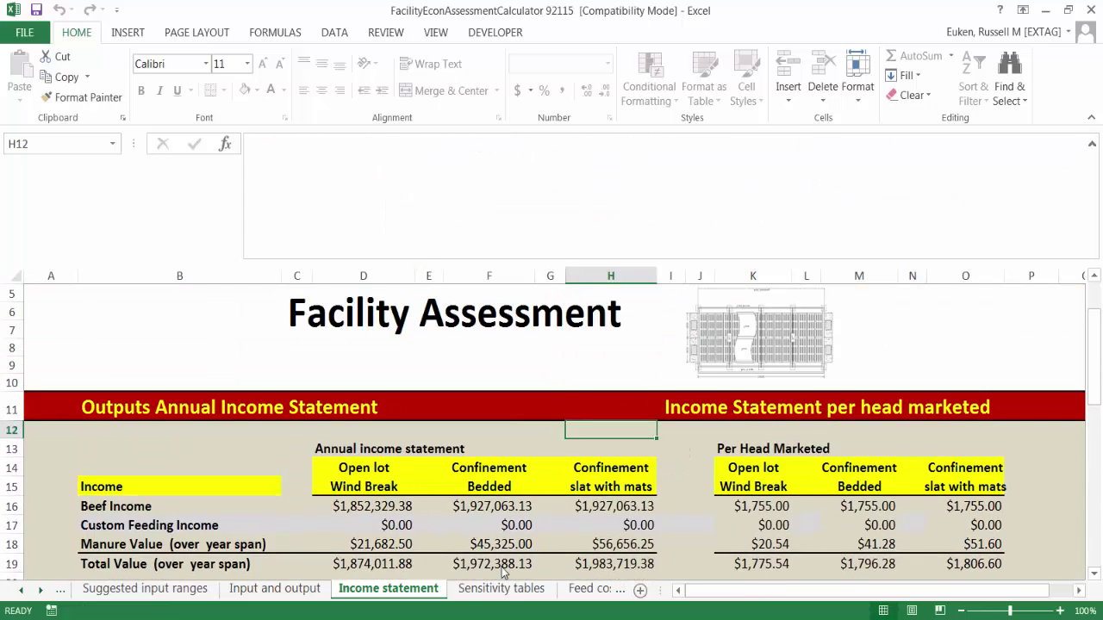
key(Down)
key(Down)
key(Down)
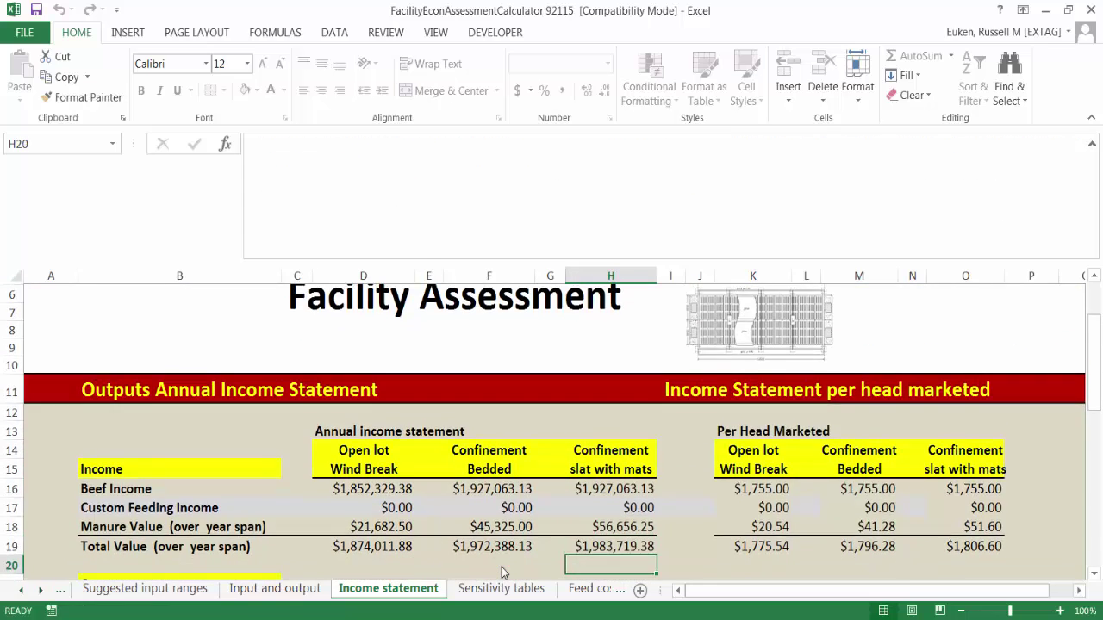
key(Down)
key(Down)
key(Down)
key(Down)
key(Down)
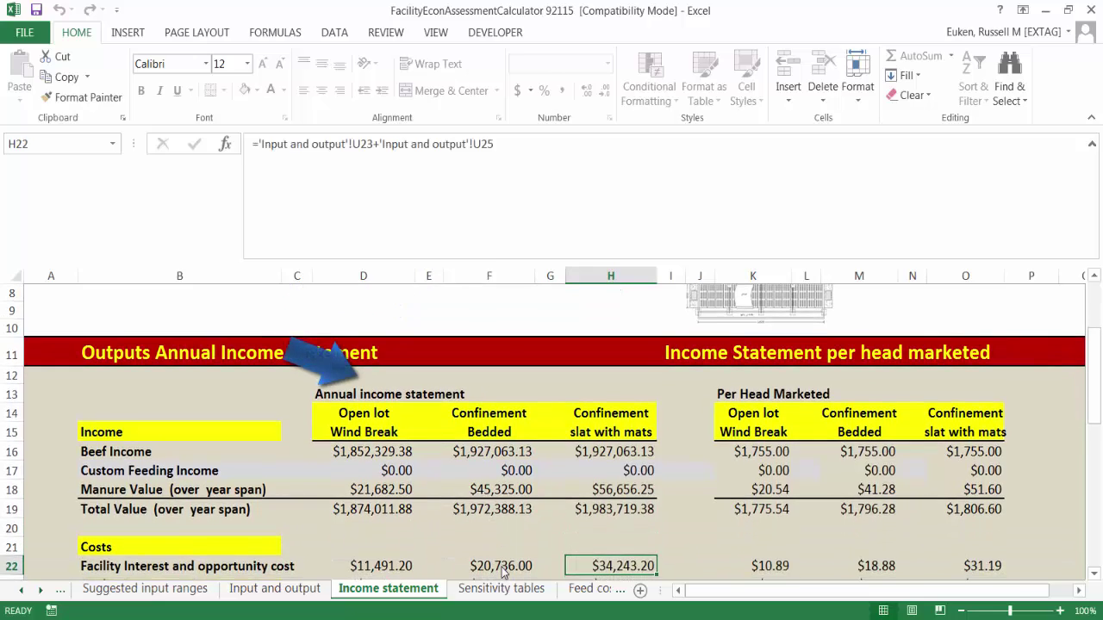
key(Down)
key(Down)
key(Down)
key(Down)
key(Down)
key(Down)
key(Down)
key(Down)
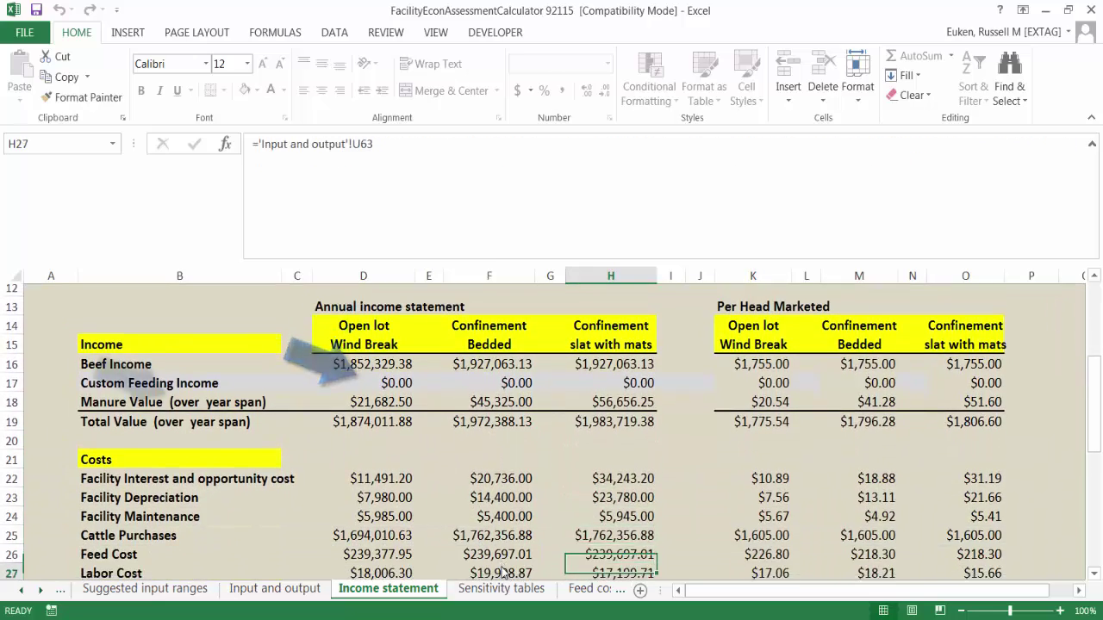
Step: Examine the remaining cost lines, total costs, and net returns with and without manure value
key(Down)
key(Down)
key(Down)
key(Down)
key(Down)
key(Down)
key(Down)
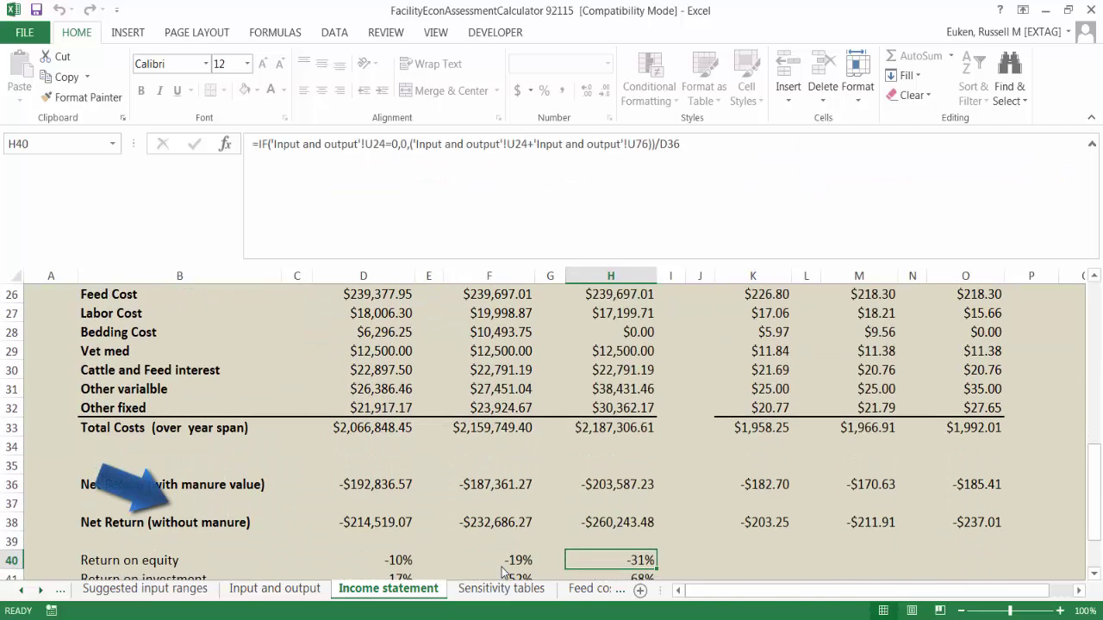
Step: Select the open lot wind break's annual net return with manure value to inspect its formula
key(Up)
key(Up)
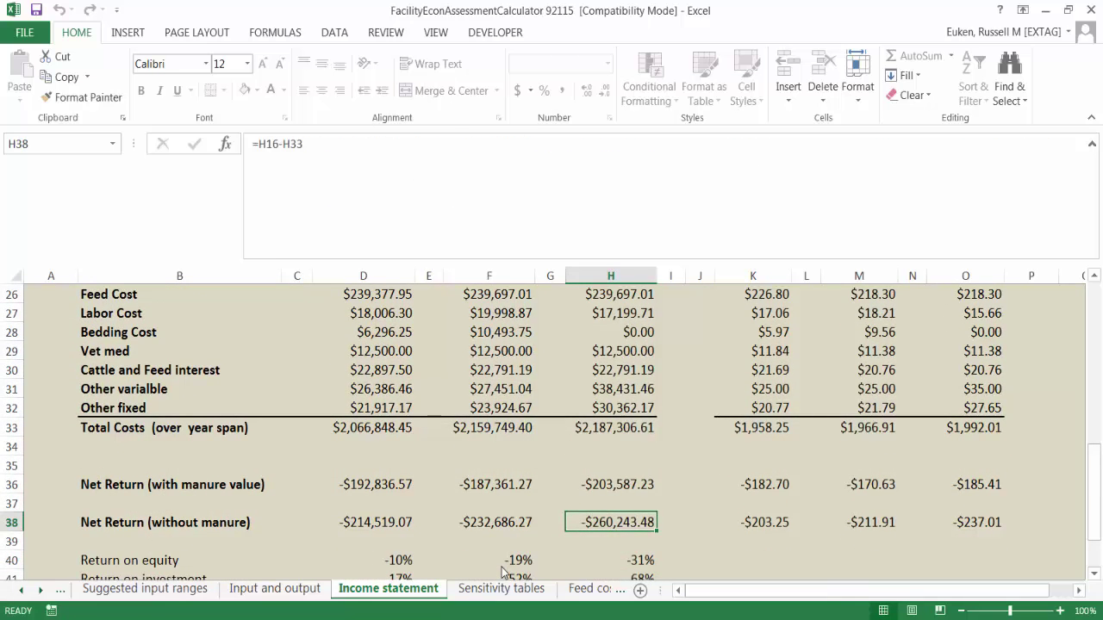
key(Up)
key(Up)
key(Left)
key(Left)
key(Left)
key(Left)
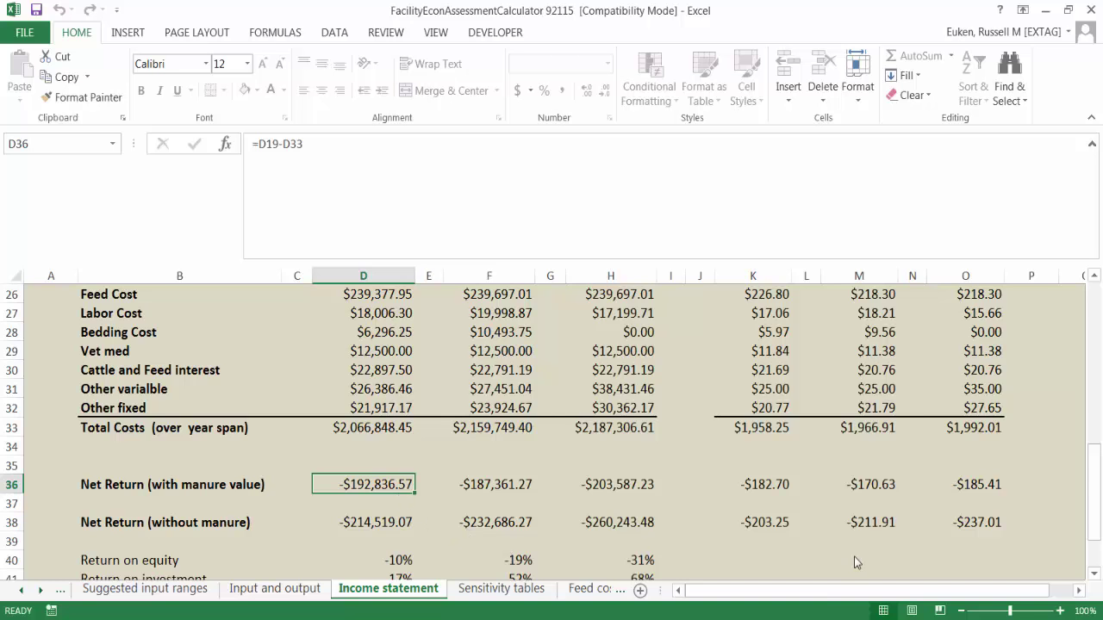
Step: Review the return on equity, return on investment, asset turnover and per-dollar investment measures beneath the net returns
drag(1091, 503, 1091, 578)
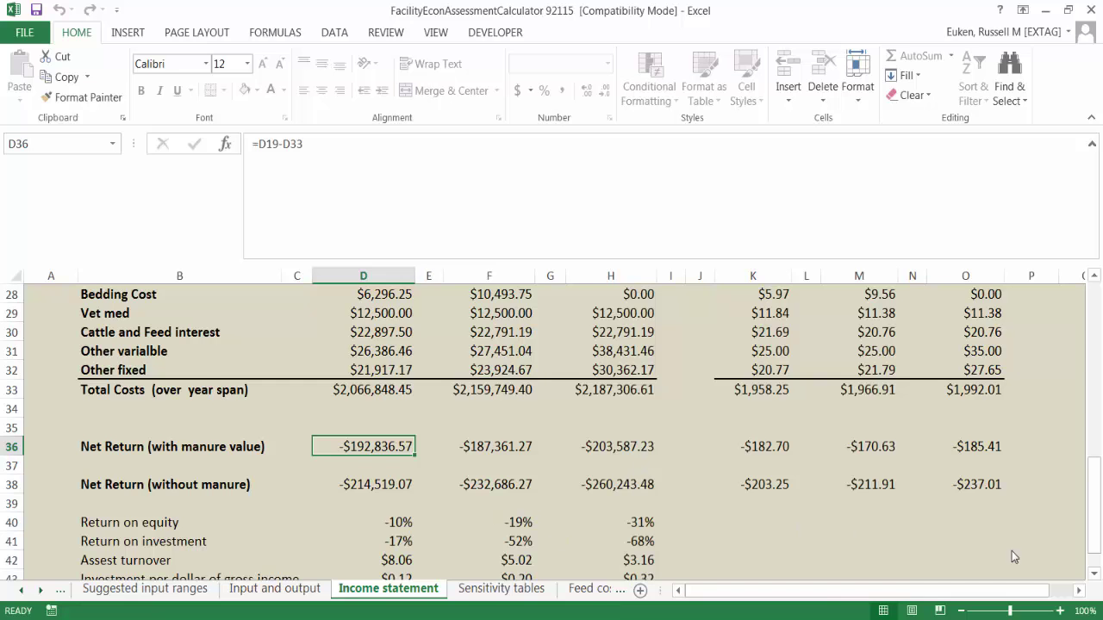
scroll(1094, 568, down, 2)
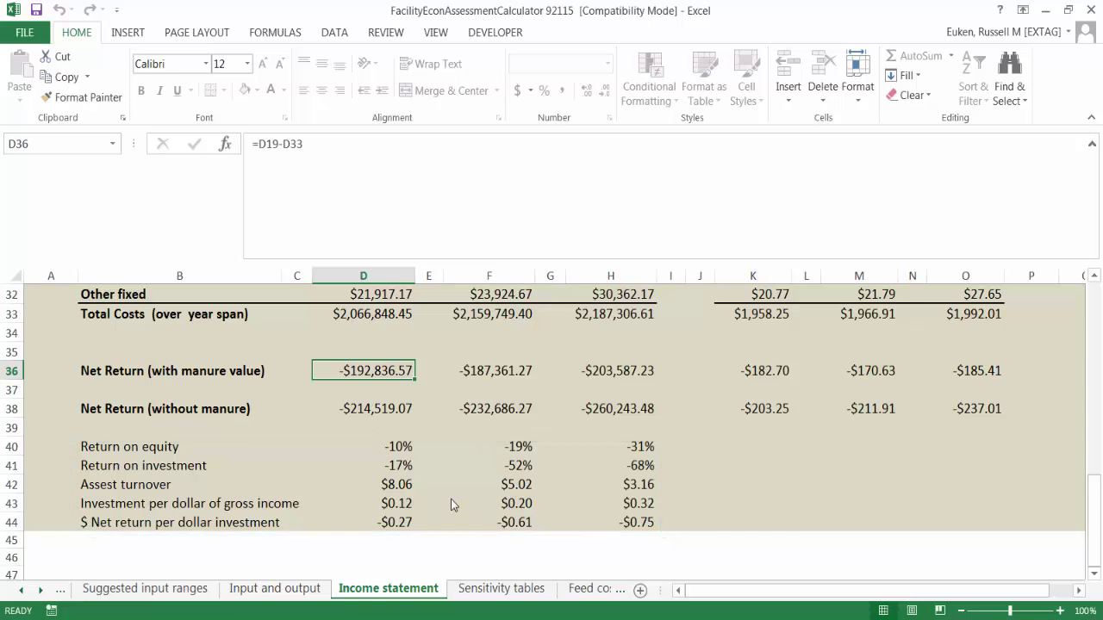
mouse_move(1092, 509)
mouse_down()
mouse_move(1094, 379)
mouse_move(1094, 491)
mouse_up()
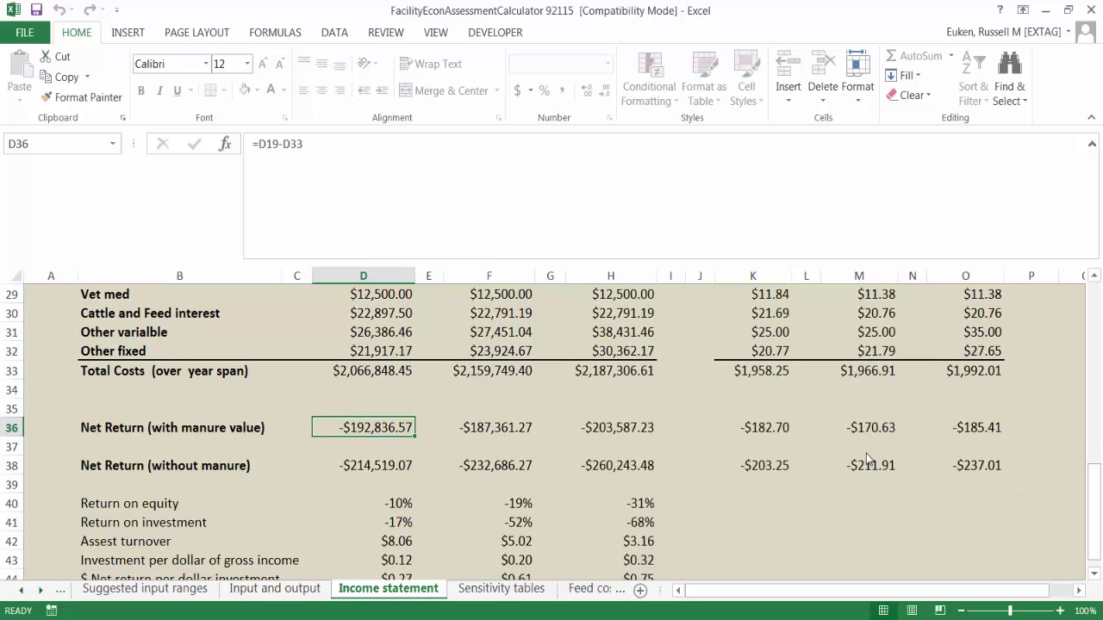
drag(870, 592, 849, 593)
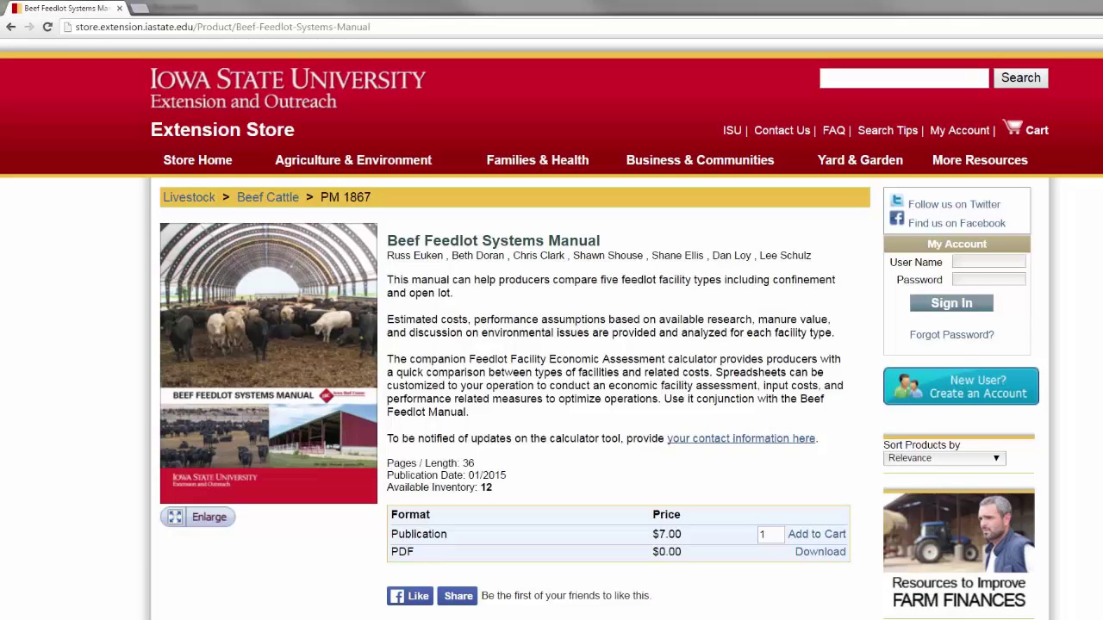